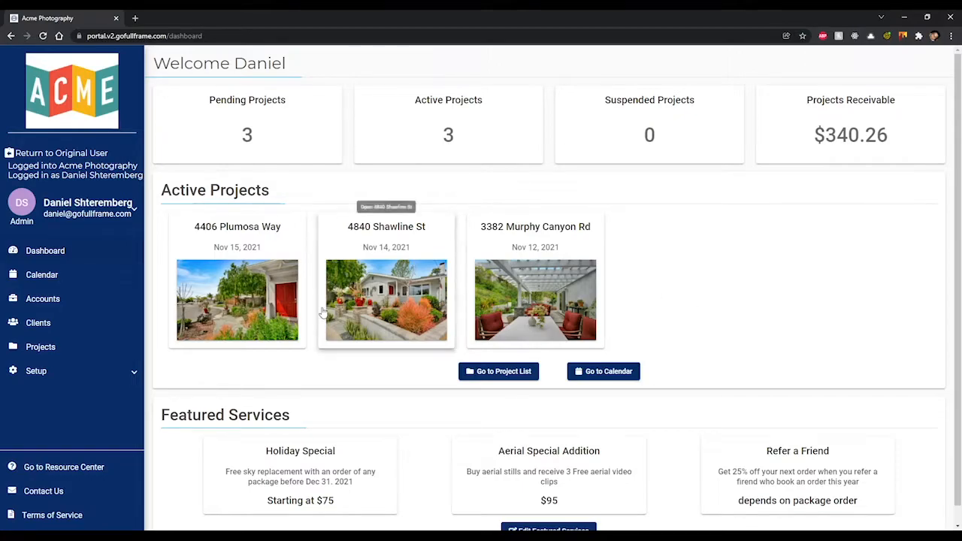
# Step: Open the Projects list, search for 'spark' and then 'shawline', then clear the search
pyautogui.click(94, 350)
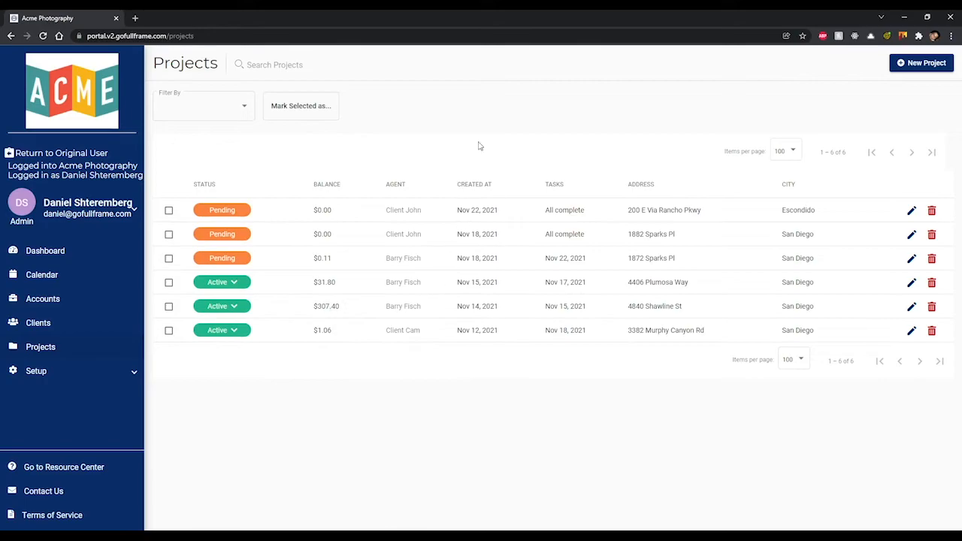
pyautogui.click(383, 64)
pyautogui.write('spark')
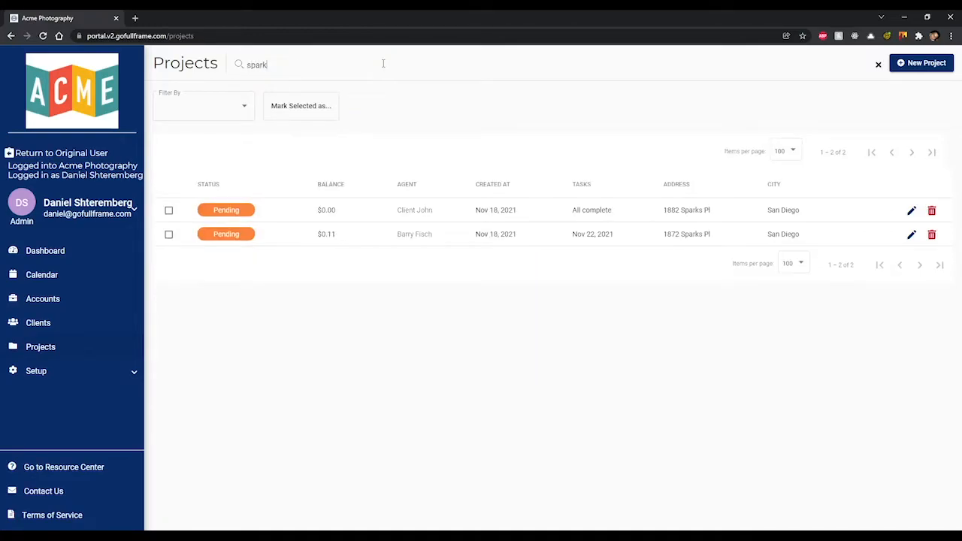
pyautogui.press('BackSpace')
pyautogui.press('BackSpace')
pyautogui.press('BackSpace')
pyautogui.press('BackSpace')
pyautogui.press('BackSpace')
pyautogui.write('shawline')
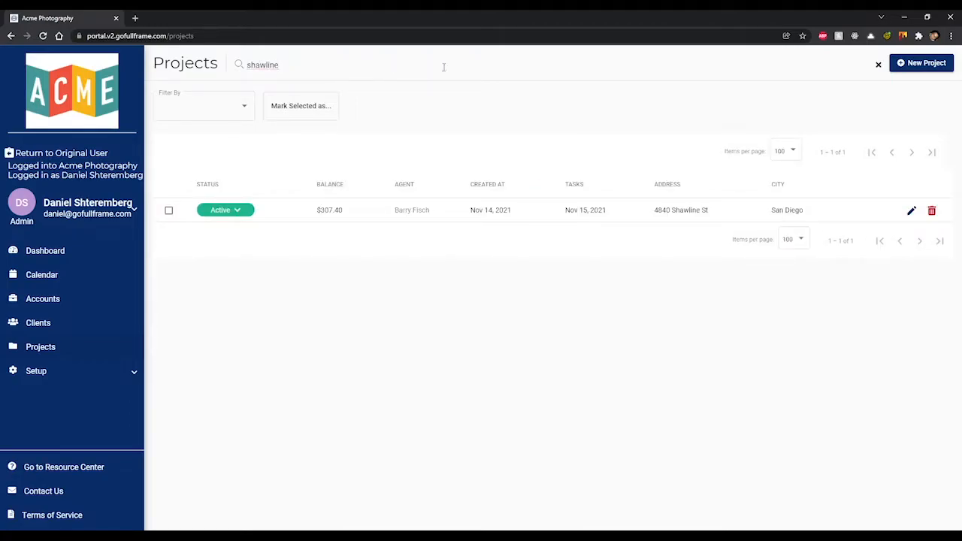
pyautogui.click(878, 63)
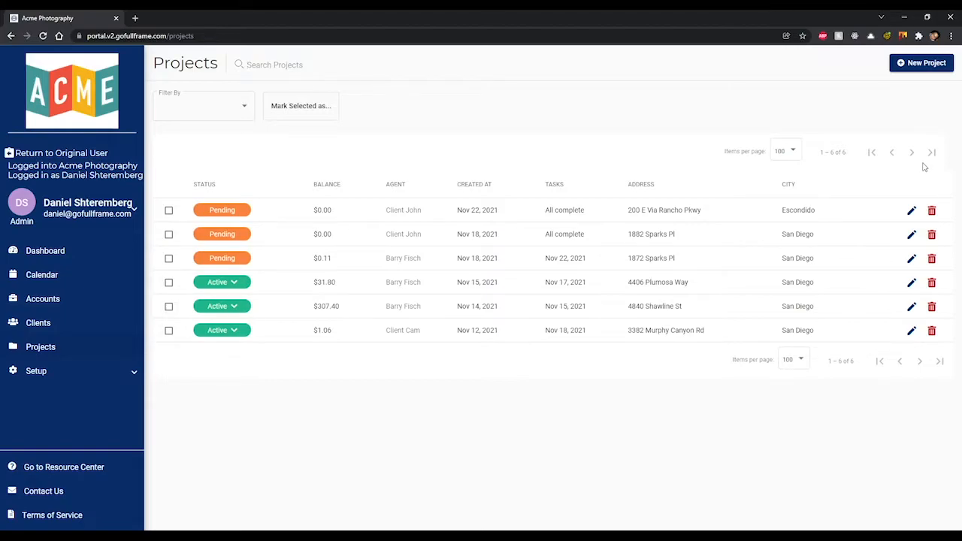
# Step: Change the projects page size to 50, then to 25 items per page
pyautogui.click(795, 155)
pyautogui.click(794, 133)
pyautogui.click(792, 359)
pyautogui.click(796, 342)
# Step: Try the Active, Complete and Pending status filters, then set No Filter
pyautogui.click(240, 111)
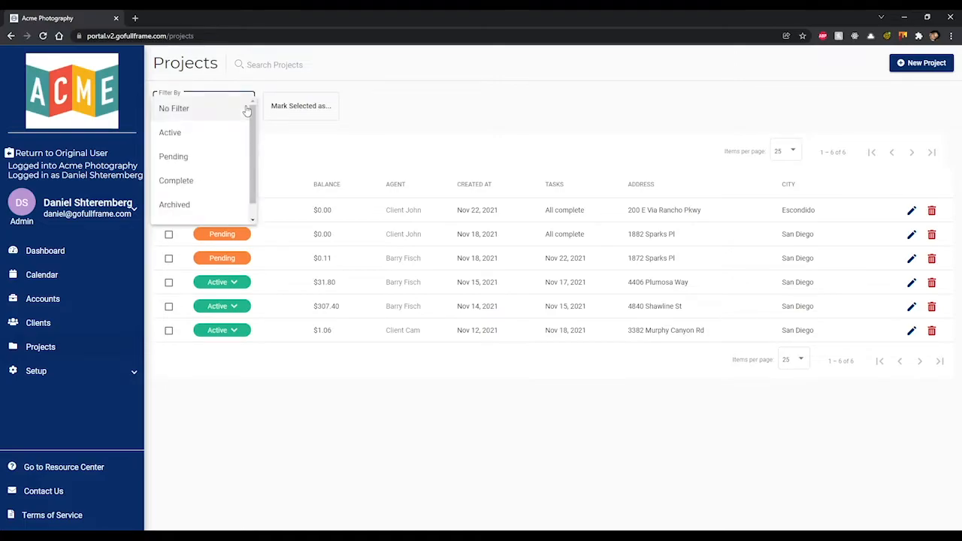
pyautogui.click(234, 135)
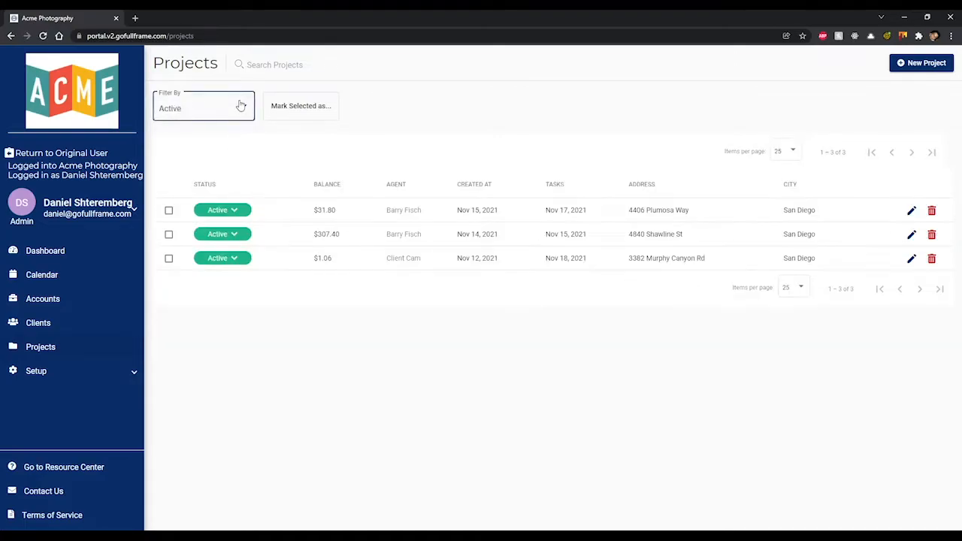
pyautogui.click(241, 105)
pyautogui.click(223, 154)
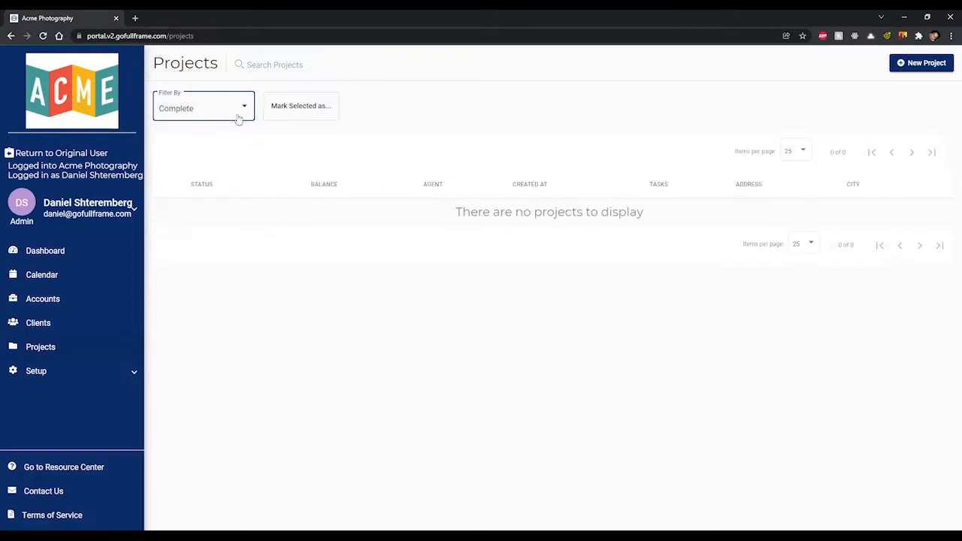
pyautogui.click(240, 111)
pyautogui.click(215, 148)
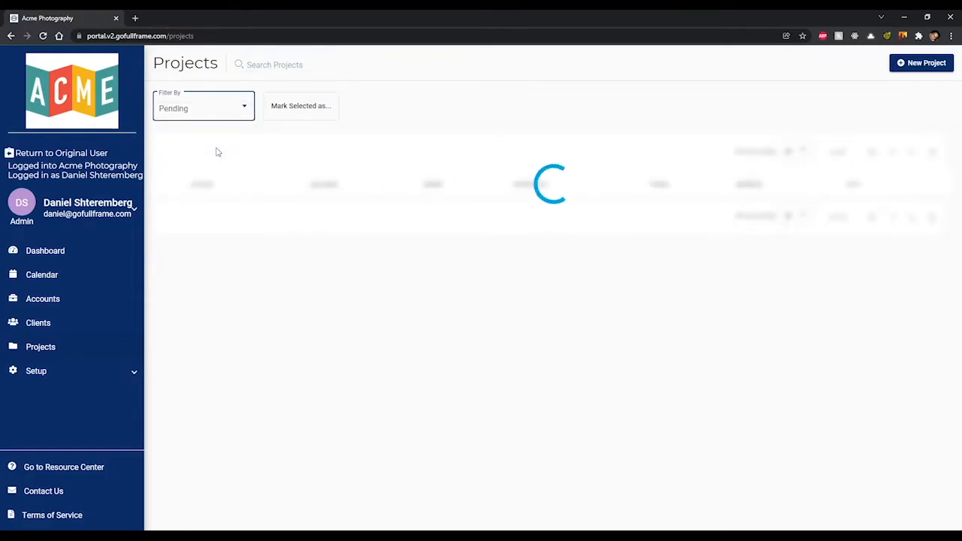
pyautogui.click(236, 112)
pyautogui.click(232, 64)
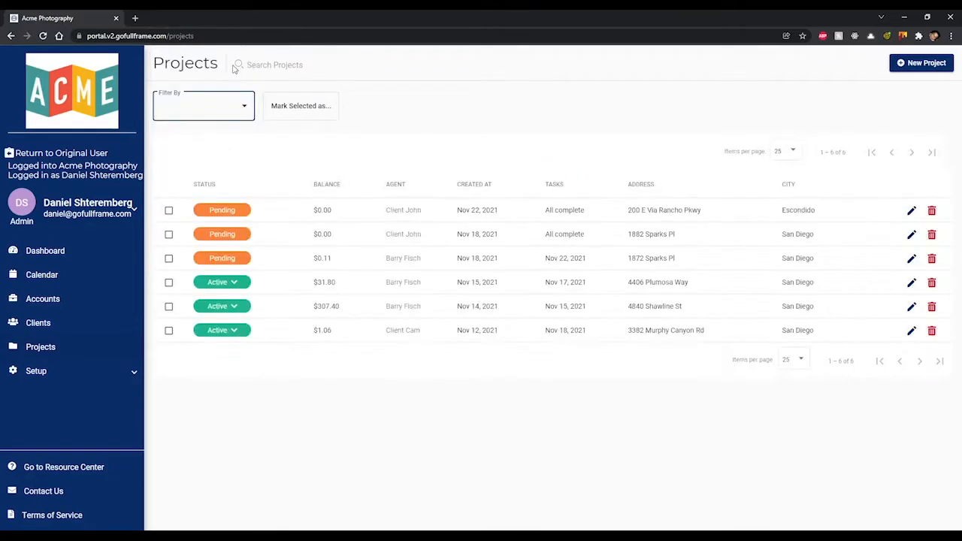
pyautogui.click(544, 136)
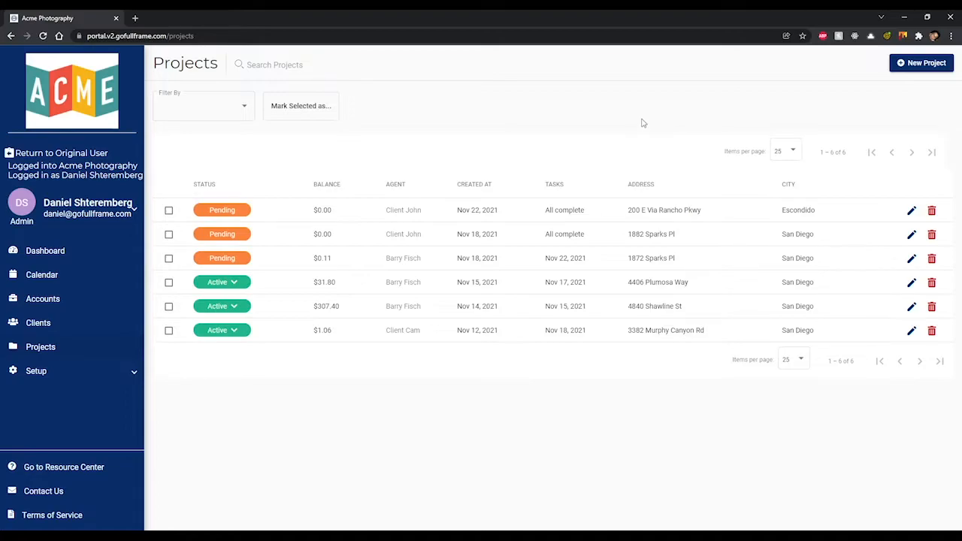
# Step: Start a New Project order and pick the client matching 'client' as owner
pyautogui.click(922, 64)
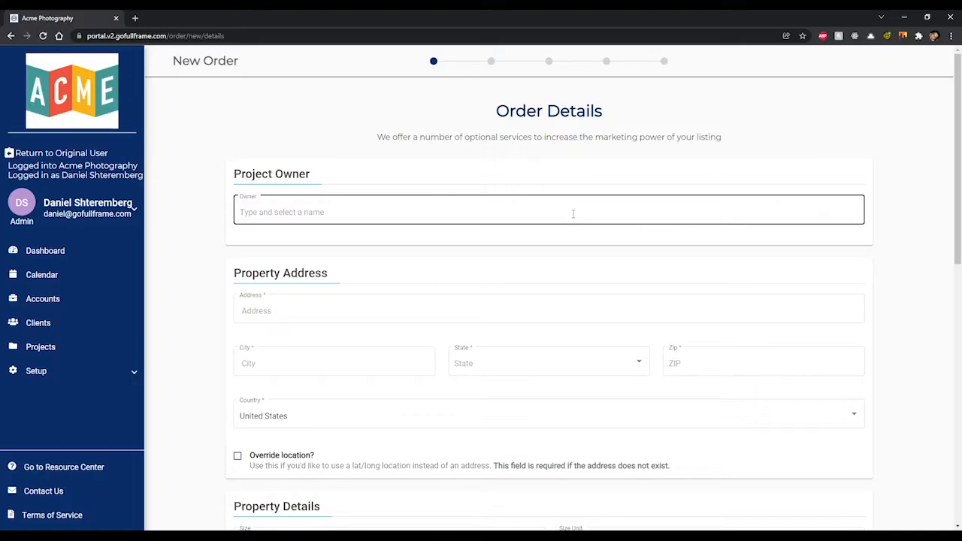
pyautogui.click(572, 214)
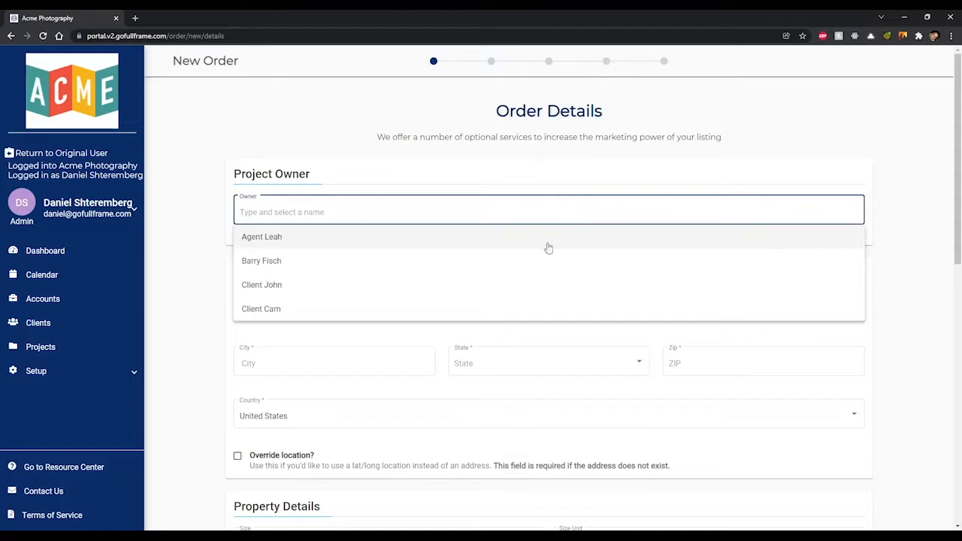
pyautogui.write('client')
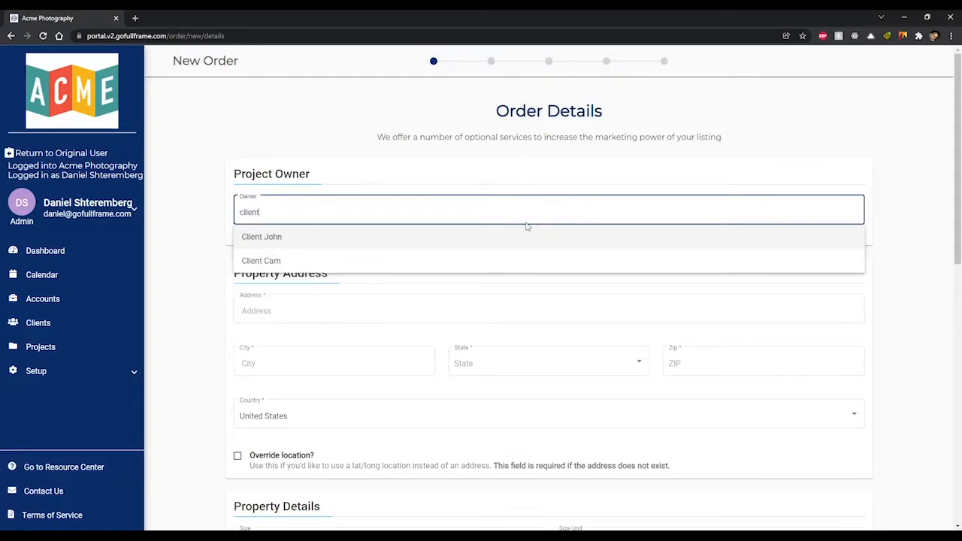
pyautogui.click(485, 239)
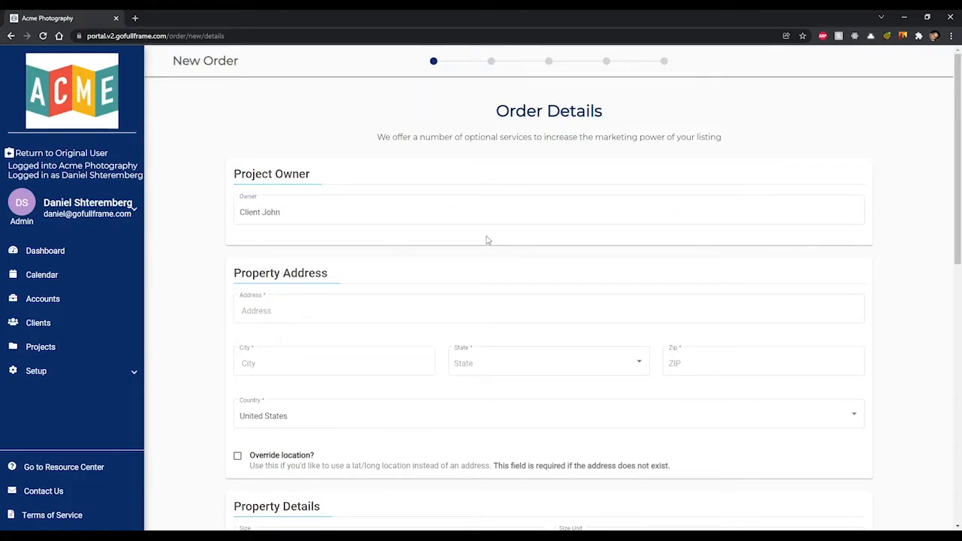
pyautogui.scroll(-2, 485, 239)
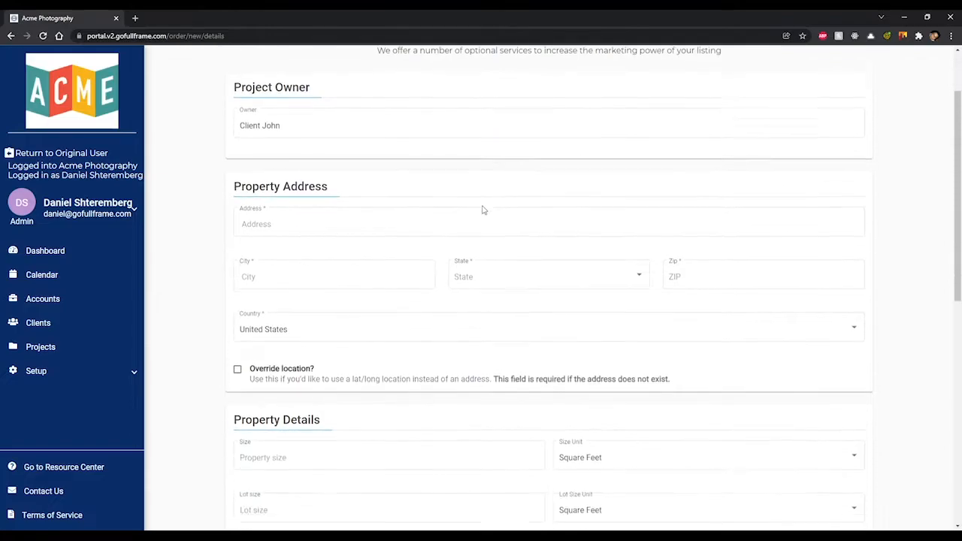
pyautogui.click(451, 156)
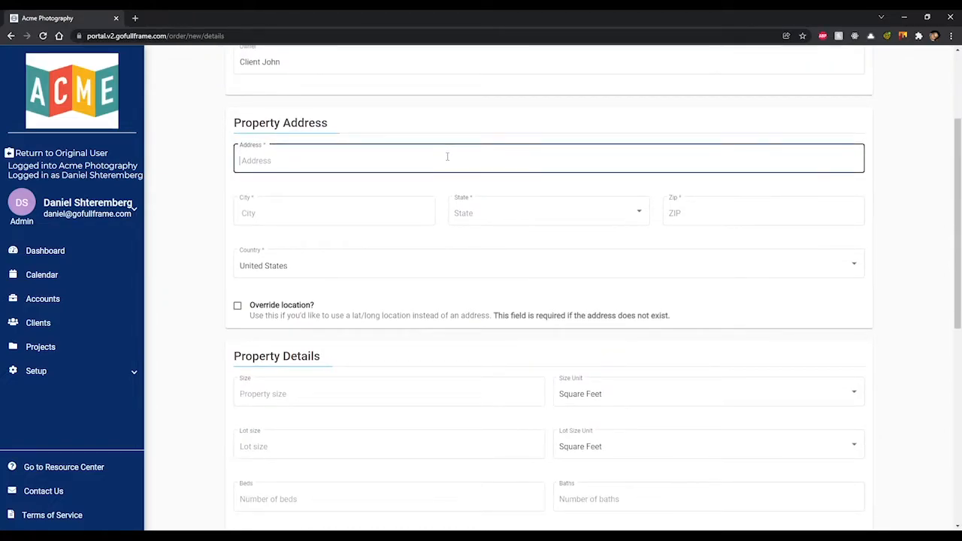
# Step: Autofill the address from the Escondido, California place suggestion, briefly pinning the location on the map
pyautogui.click(302, 181)
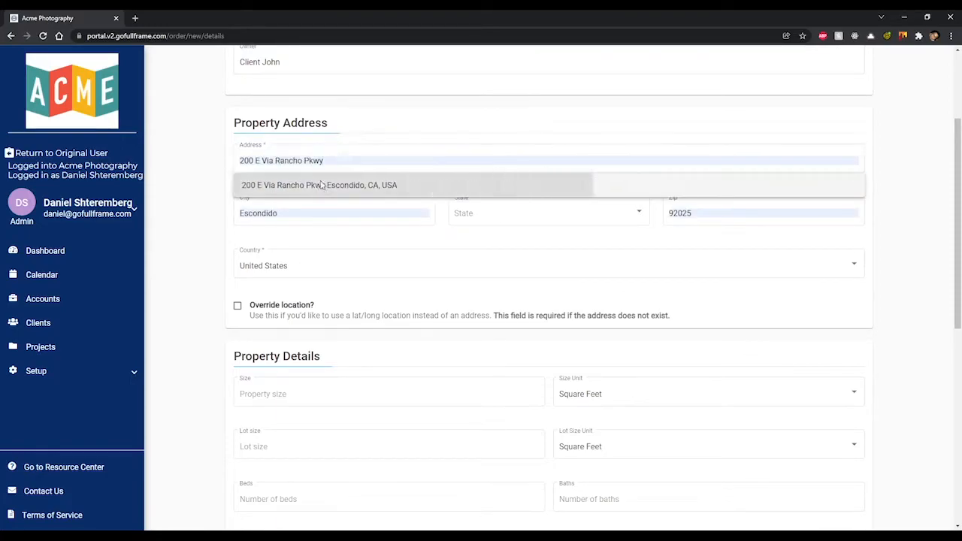
pyautogui.click(320, 185)
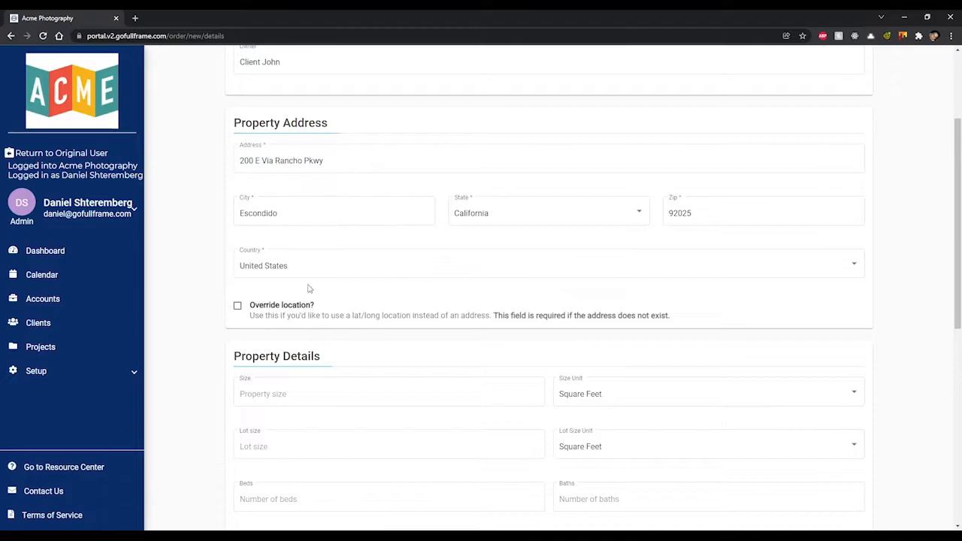
pyautogui.click(237, 307)
pyautogui.scroll(-1, 213, 311)
pyautogui.scroll(3, 568, 363)
pyautogui.moveTo(489, 314); pyautogui.dragTo(536, 374)
pyautogui.scroll(1, 530, 340)
pyautogui.scroll(1, 529, 340)
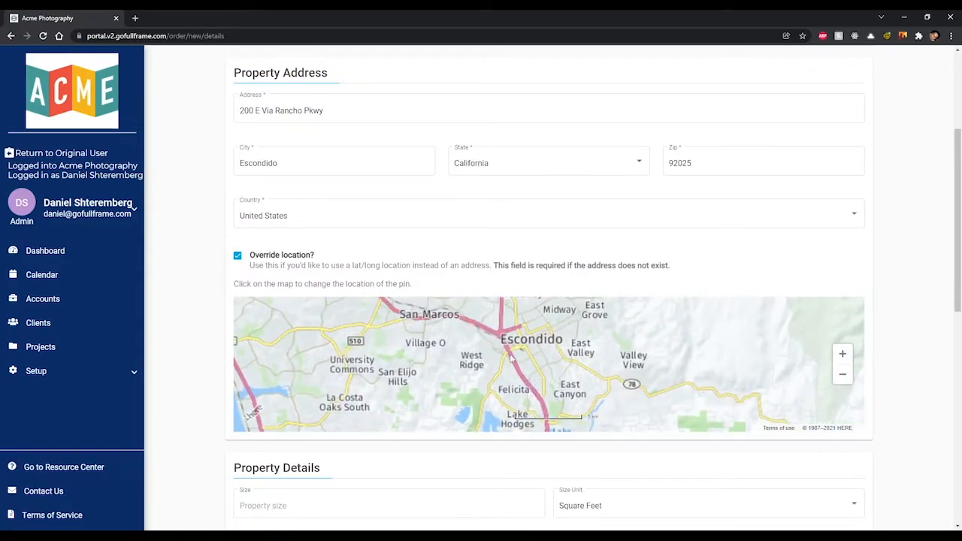
pyautogui.click(527, 349)
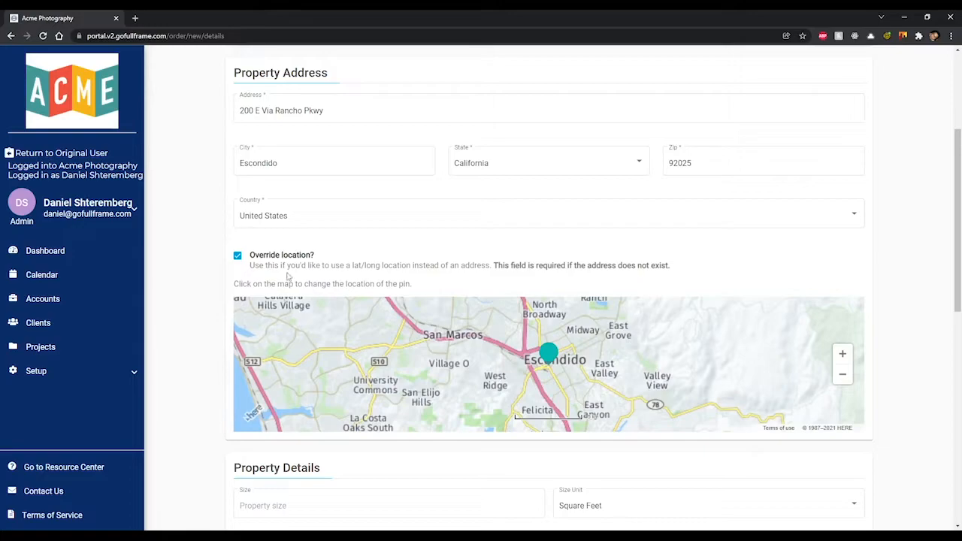
pyautogui.click(237, 256)
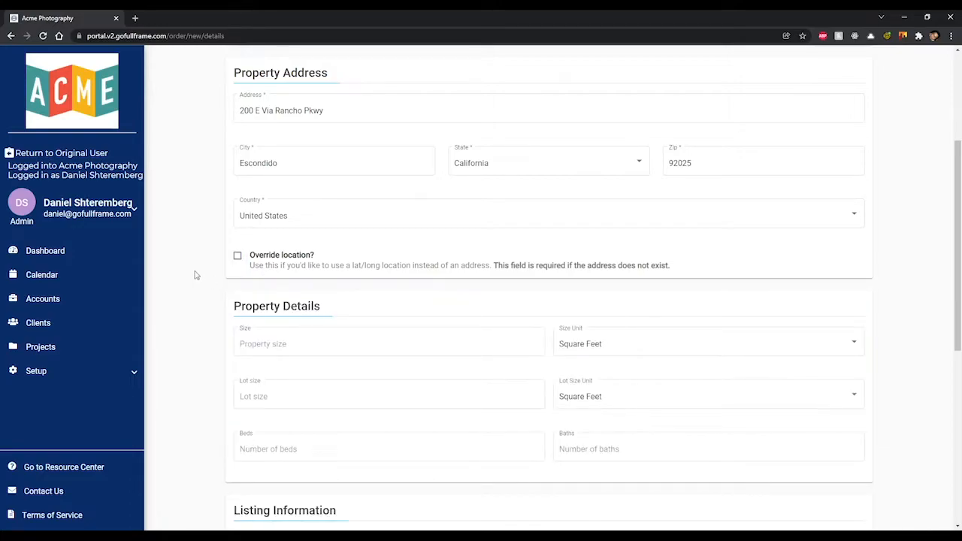
pyautogui.scroll(-2, 199, 276)
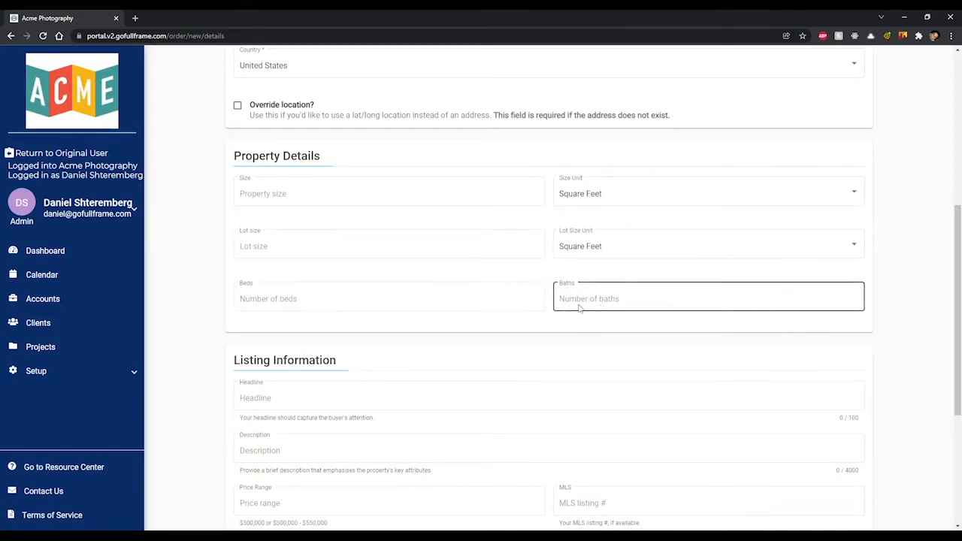
# Step: Enter 3 beds and 2 baths in Property Details
pyautogui.click(493, 297)
pyautogui.write('3')
pyautogui.press('Tab')
pyautogui.write('2')
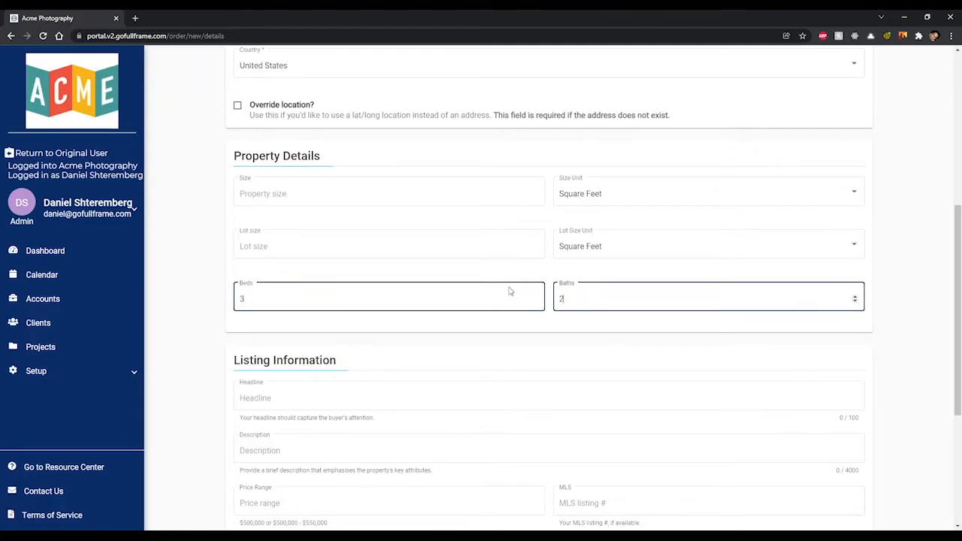
pyautogui.click(562, 276)
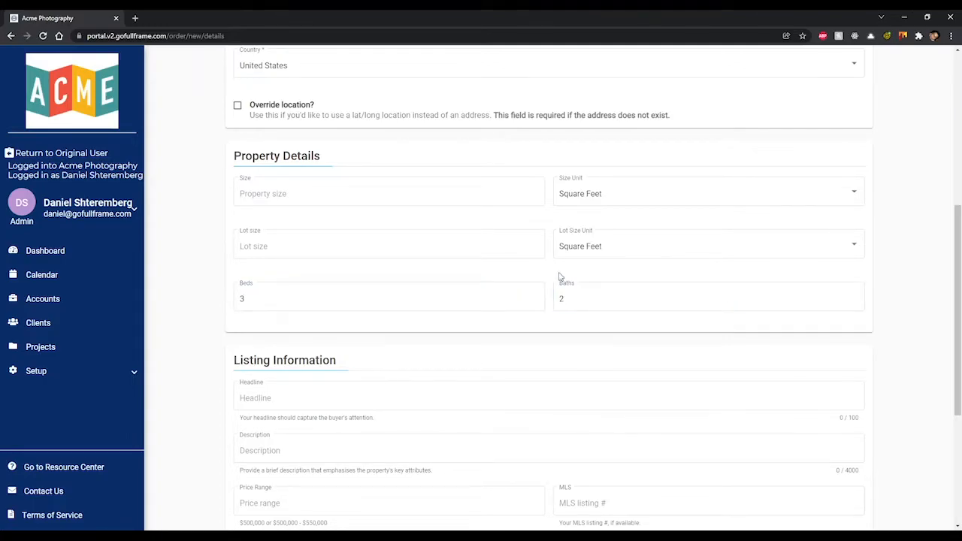
# Step: Switch the size unit to Square Meters and back to Square Feet
pyautogui.click(594, 195)
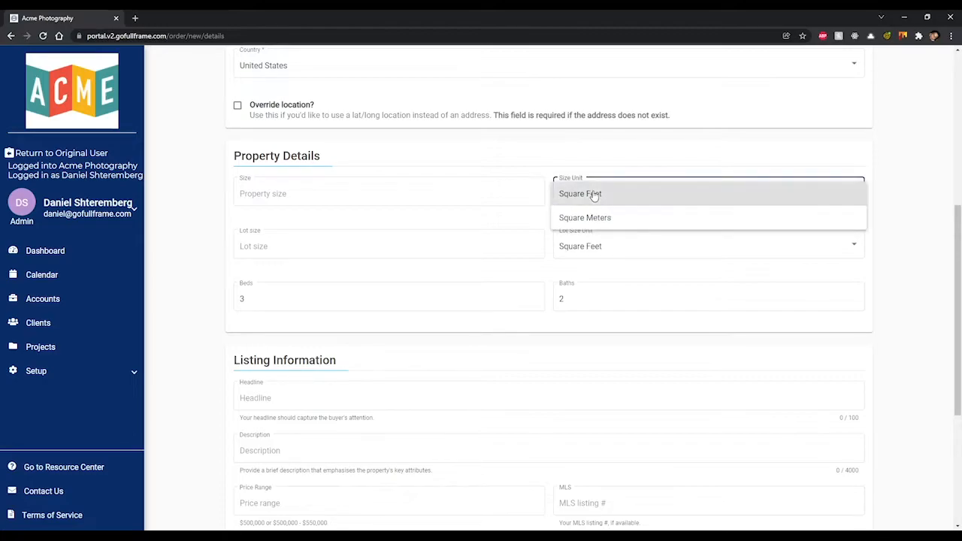
pyautogui.click(590, 218)
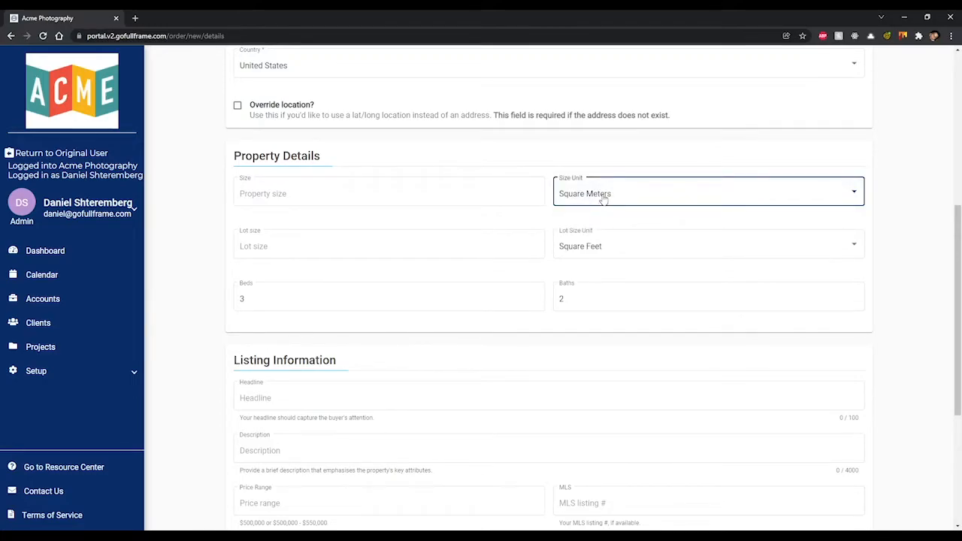
pyautogui.click(604, 194)
pyautogui.click(607, 172)
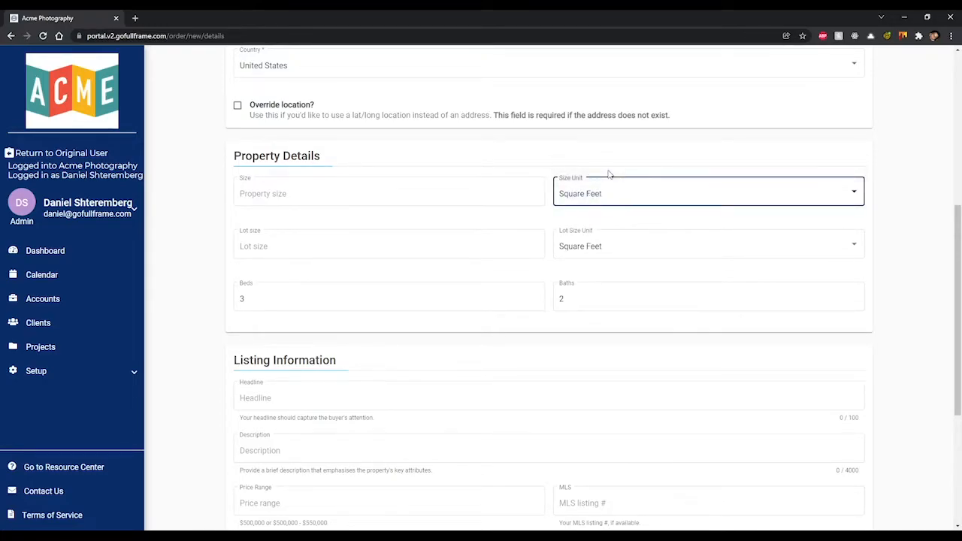
pyautogui.click(552, 216)
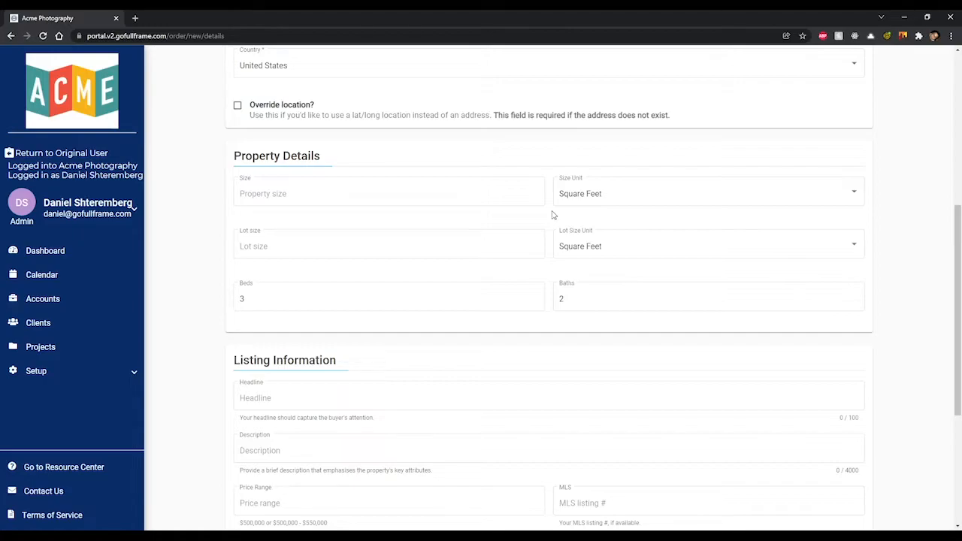
pyautogui.scroll(-3, 552, 214)
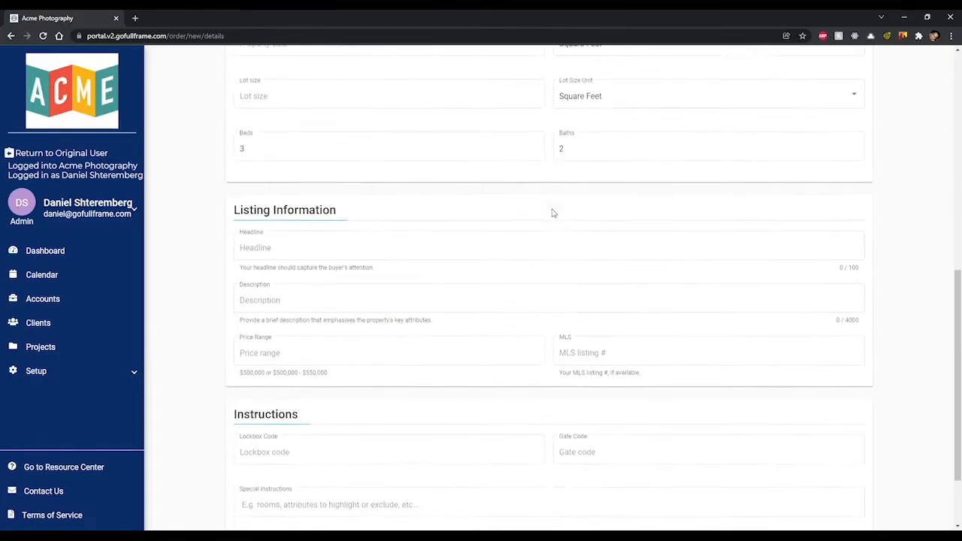
pyautogui.click(516, 200)
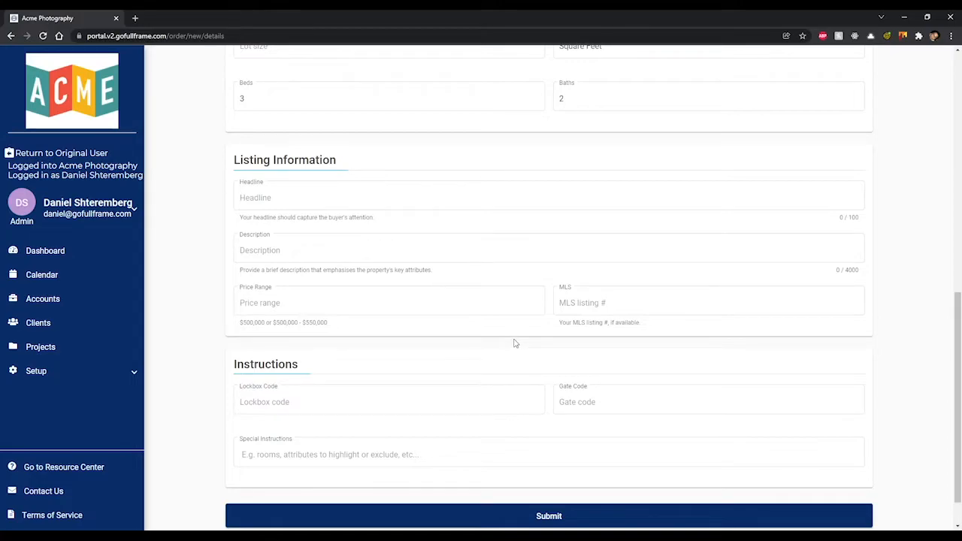
pyautogui.scroll(-1, 515, 343)
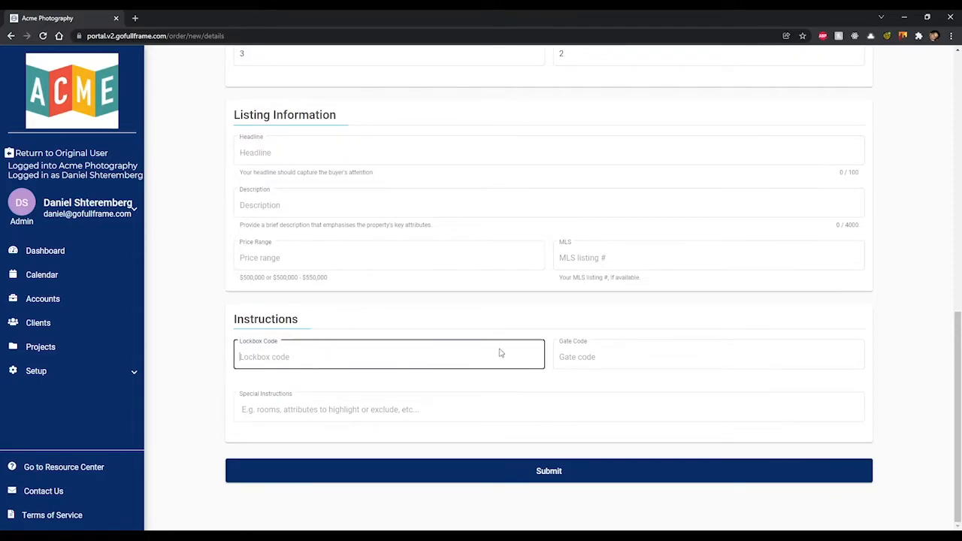
pyautogui.write('12345')
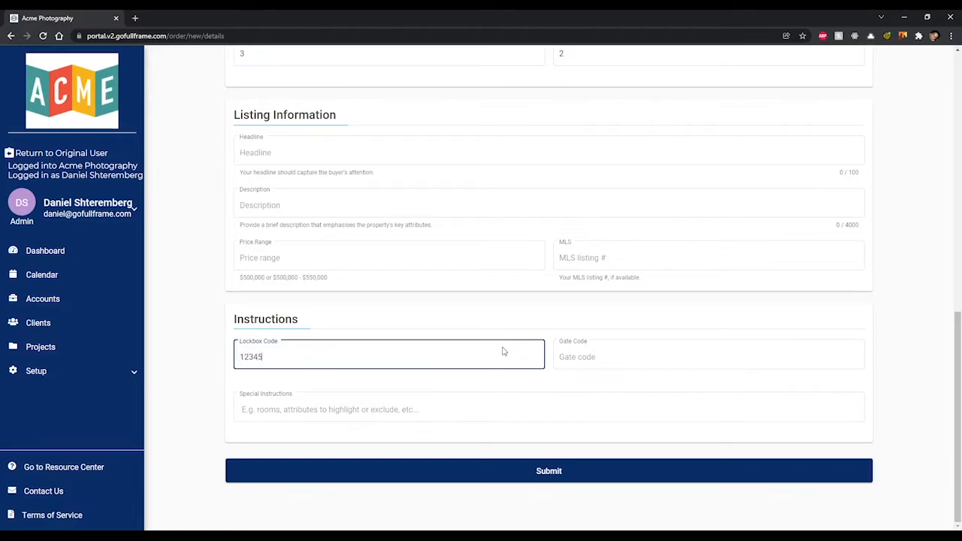
pyautogui.click(519, 333)
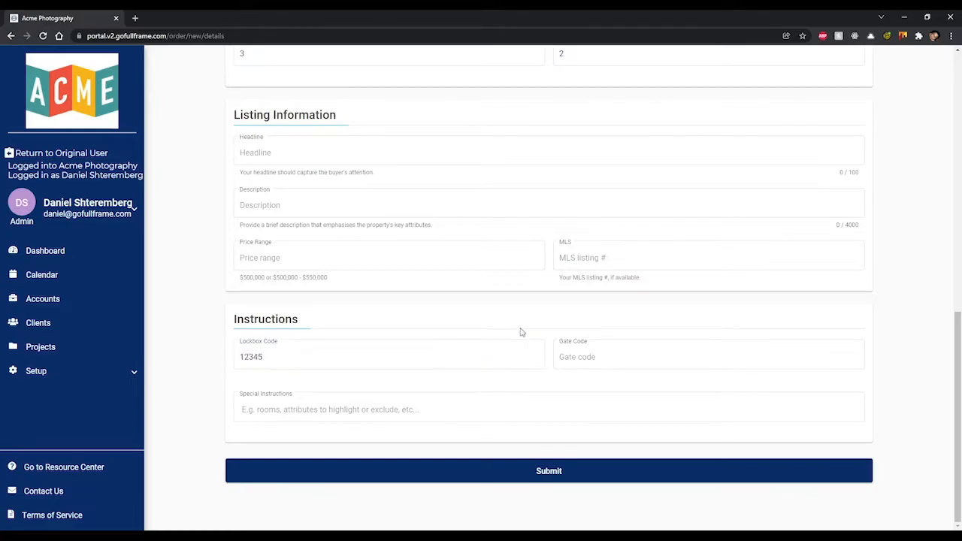
pyautogui.click(592, 357)
# Step: Submit the order details, try à la carte, then return to Choose a Package
pyautogui.click(549, 473)
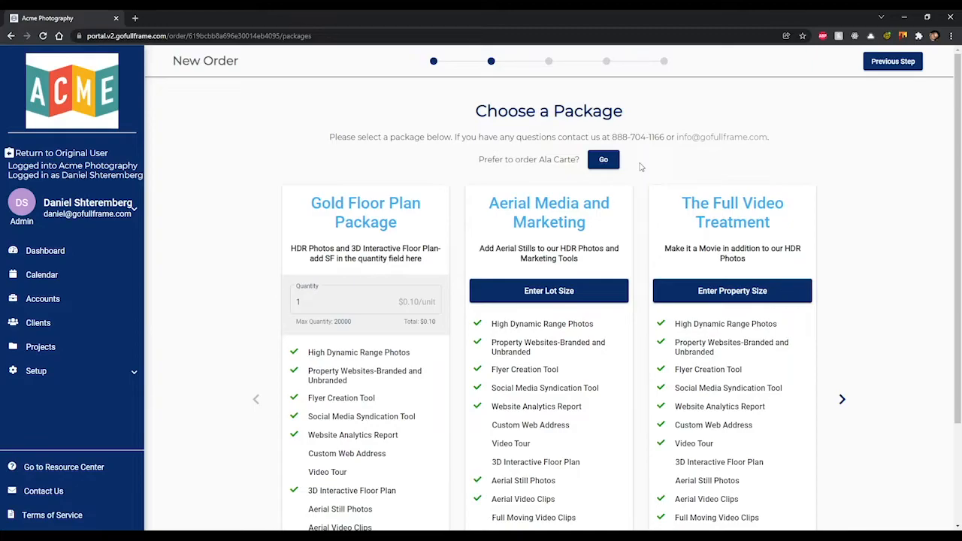
pyautogui.click(613, 163)
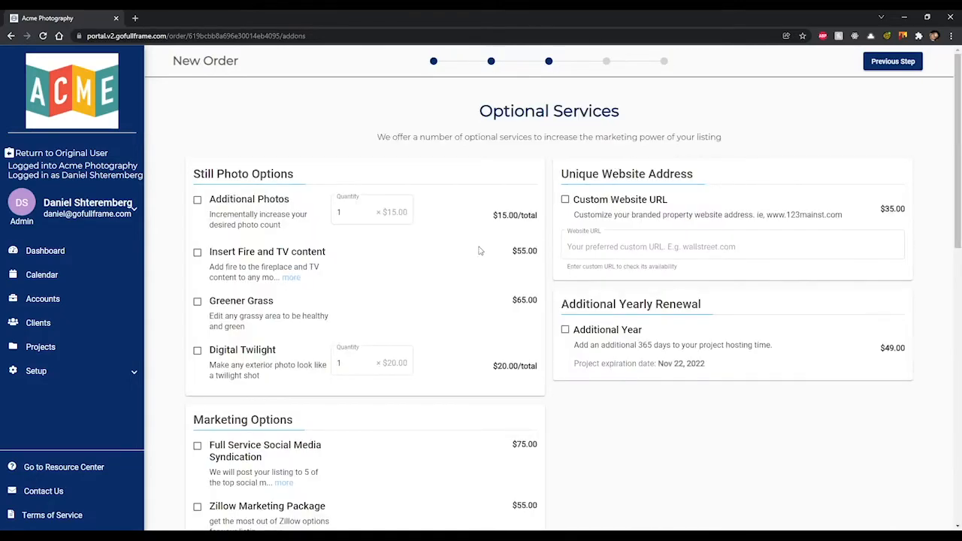
pyautogui.click(890, 66)
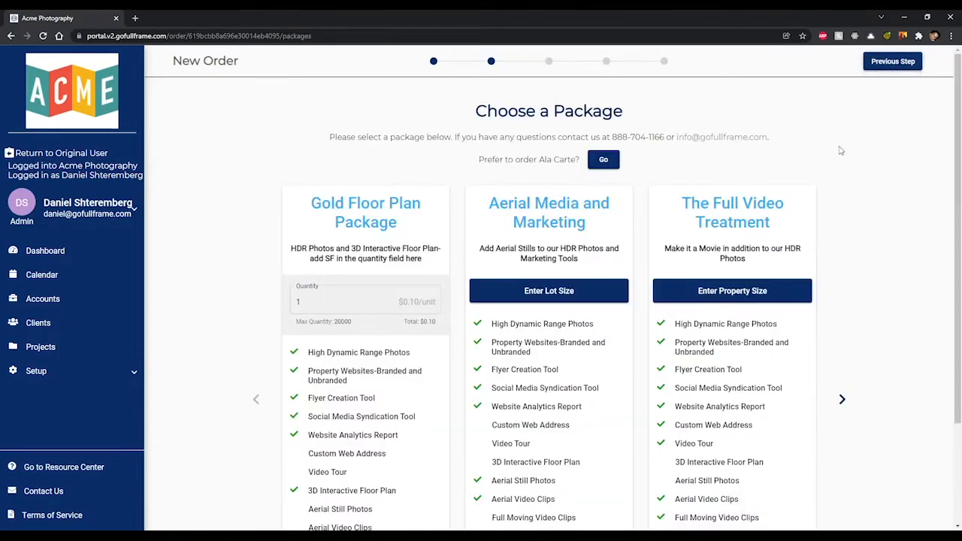
pyautogui.click(900, 63)
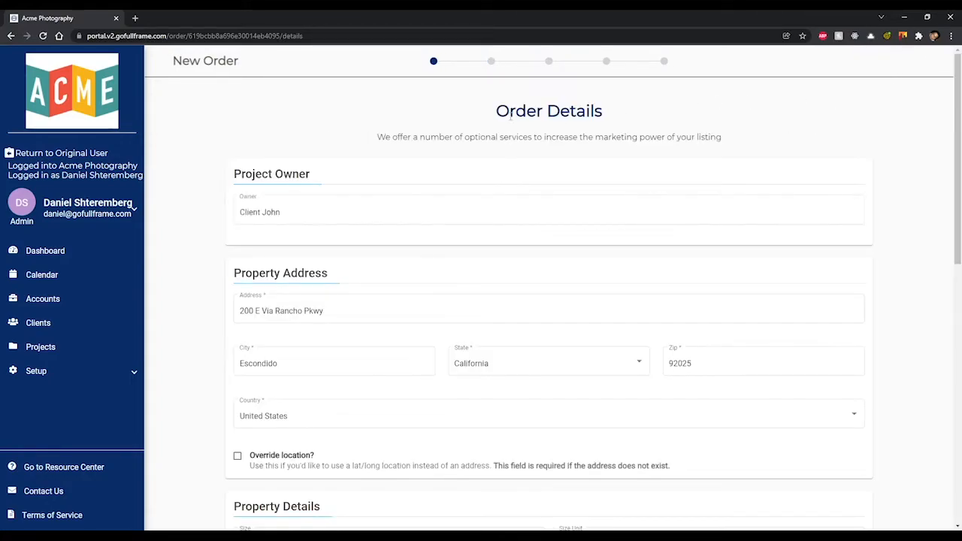
pyautogui.scroll(-3, 907, 189)
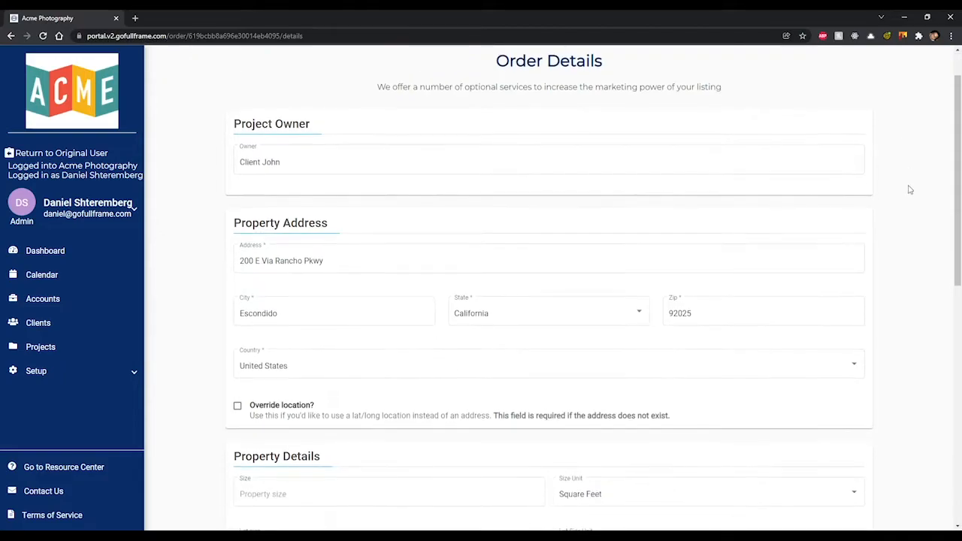
pyautogui.scroll(-4, 909, 191)
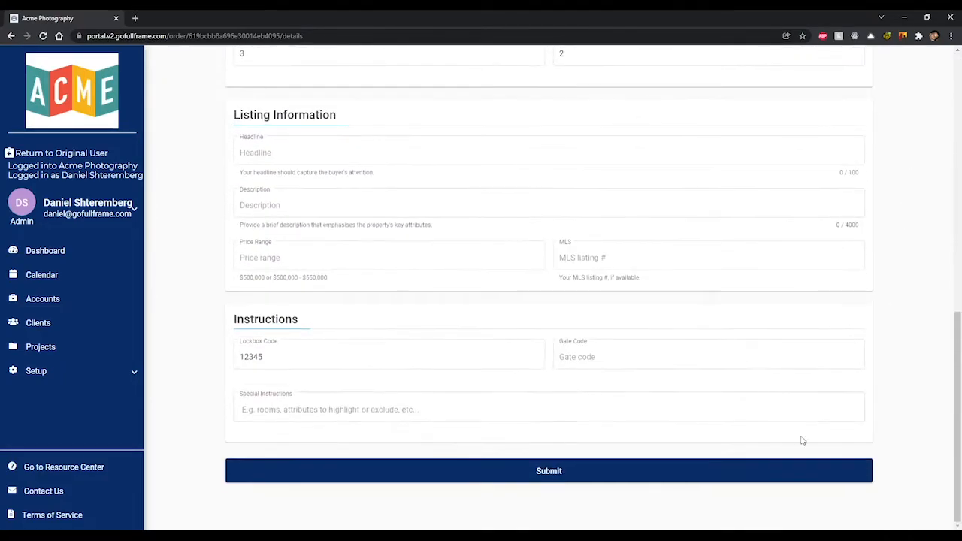
pyautogui.click(667, 471)
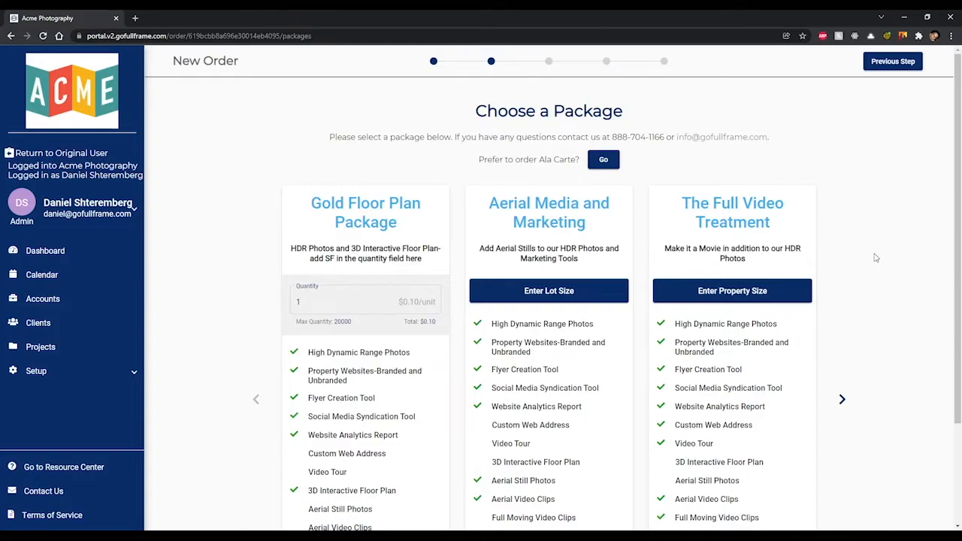
pyautogui.scroll(-2, 874, 258)
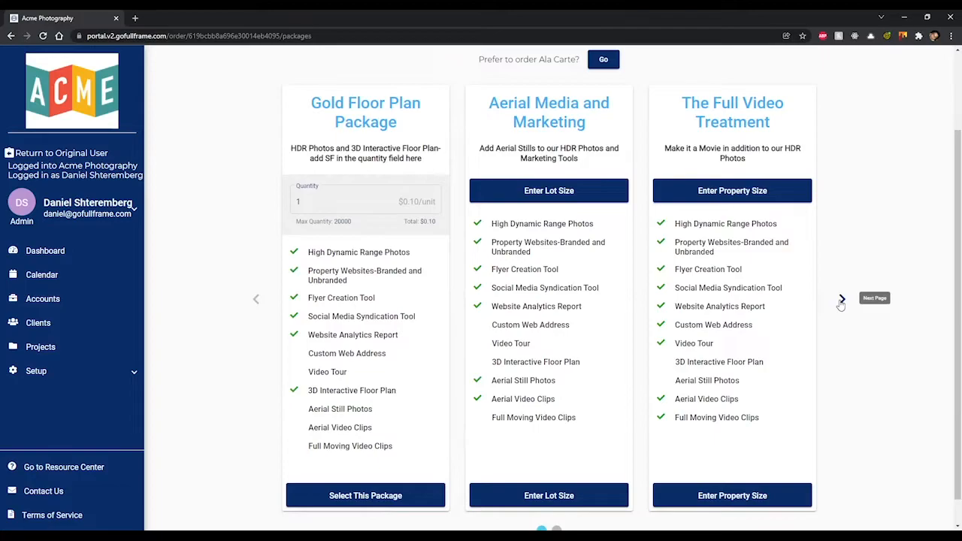
pyautogui.click(842, 300)
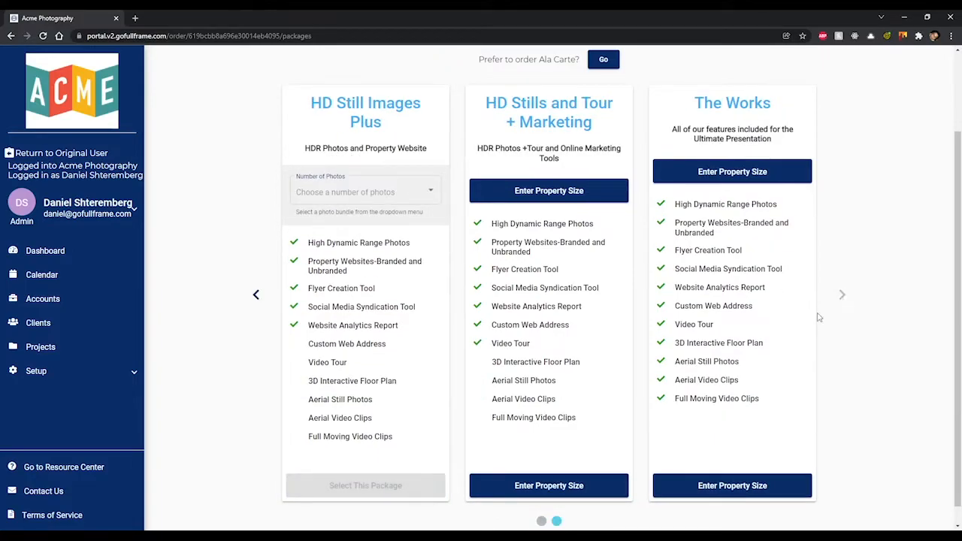
pyautogui.click(256, 298)
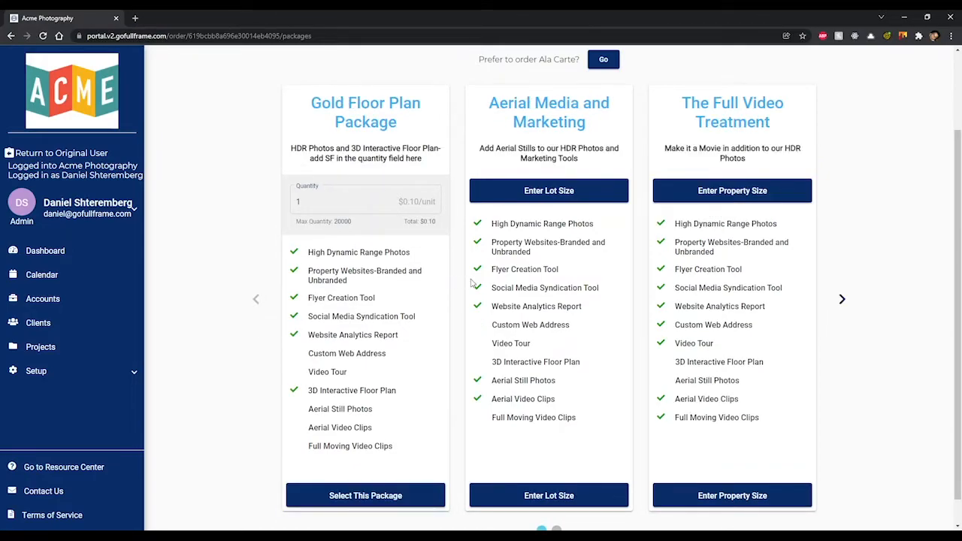
pyautogui.click(840, 299)
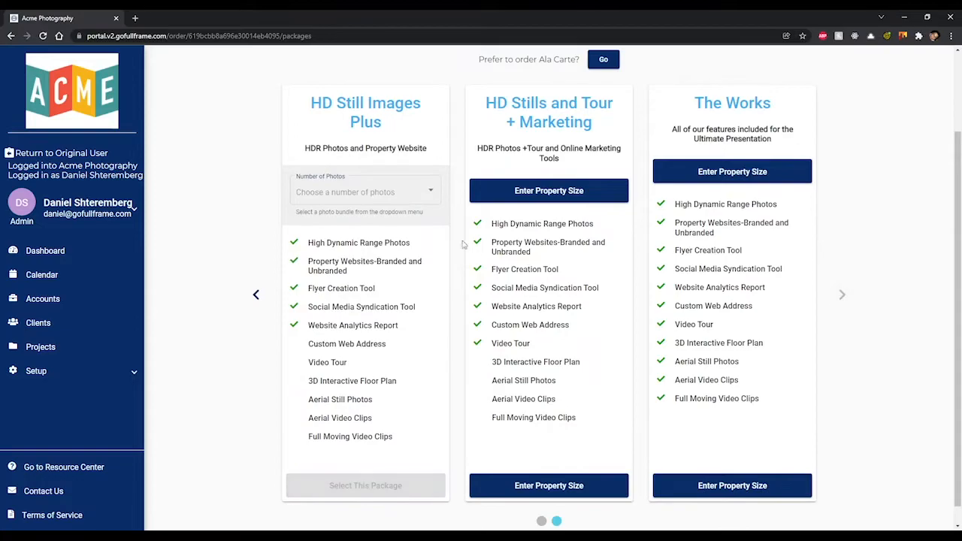
pyautogui.click(421, 194)
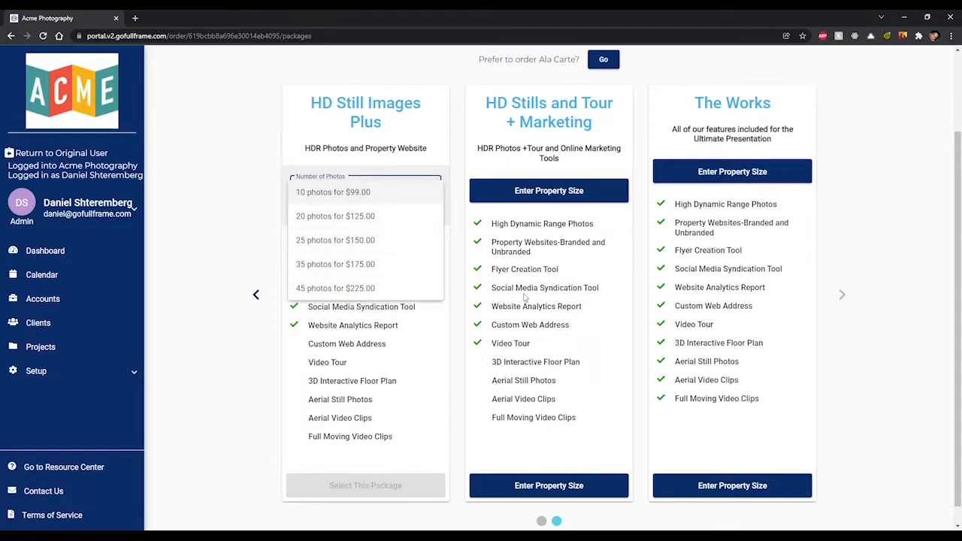
pyautogui.click(255, 295)
pyautogui.click(255, 295)
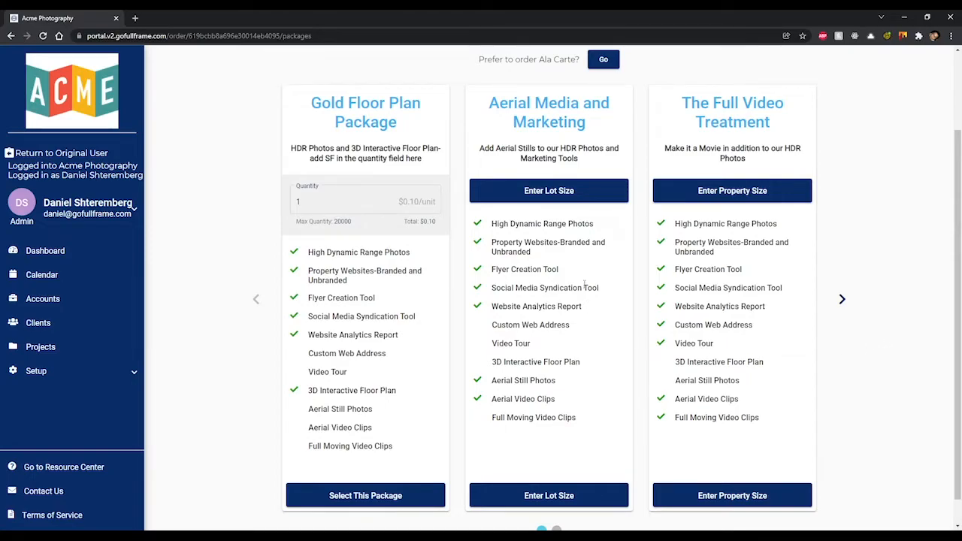
# Step: Open and dismiss the size entries for Aerial Media and Full Video Treatment, then page forward
pyautogui.click(569, 198)
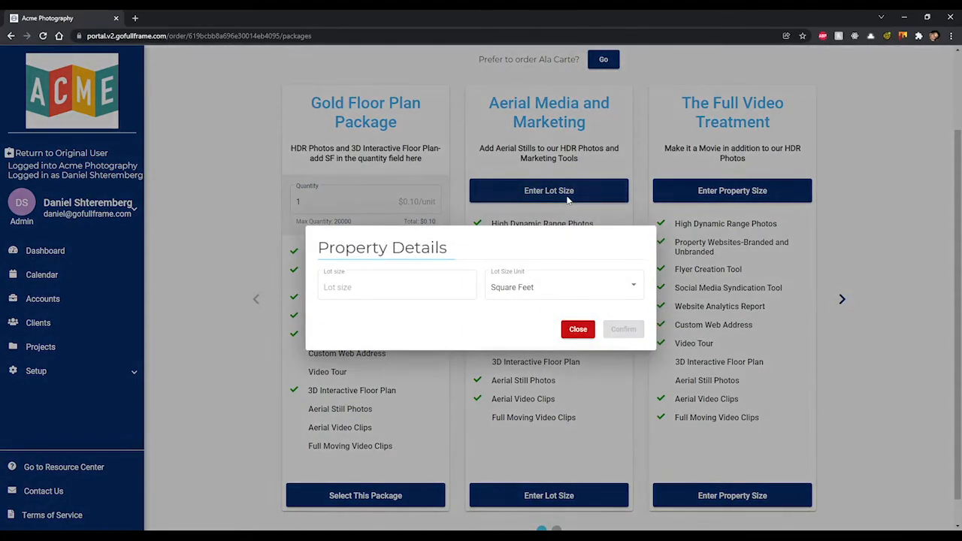
pyautogui.click(575, 329)
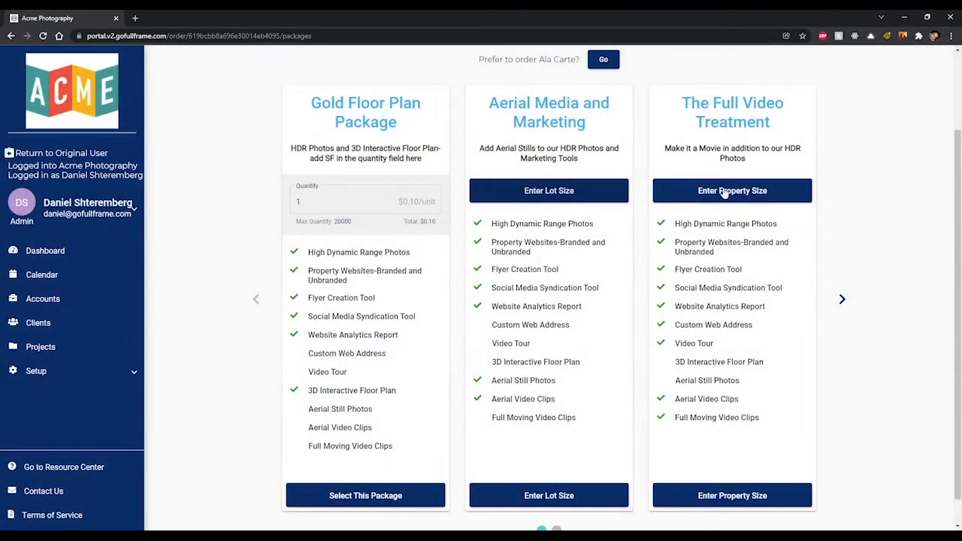
pyautogui.click(725, 192)
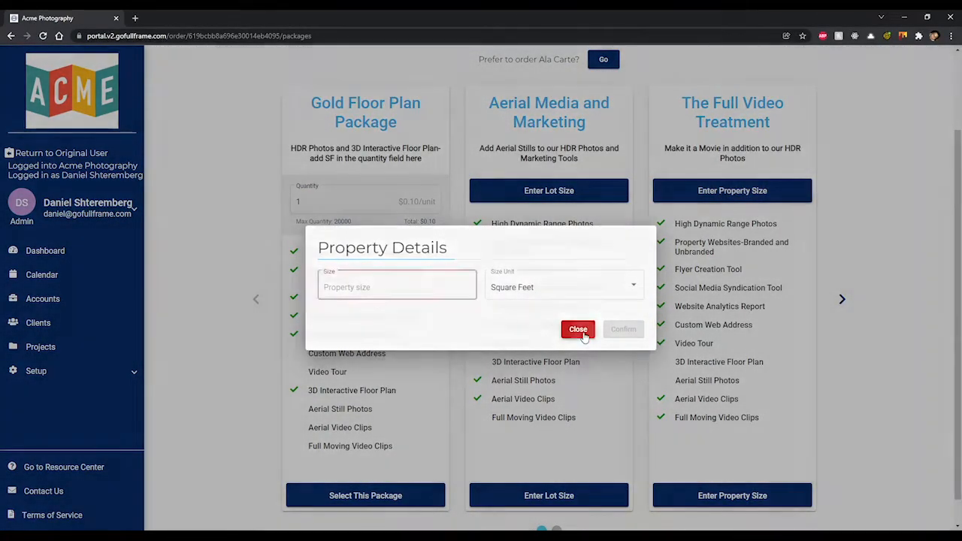
pyautogui.click(579, 327)
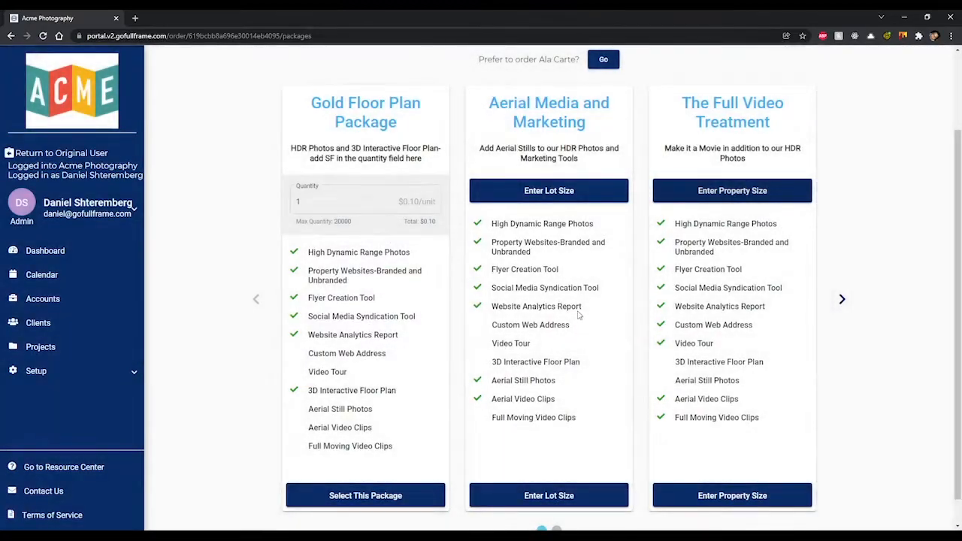
pyautogui.click(842, 298)
# Step: Confirm a 2000 square-foot property size and choose 25 photos for $150.00 in HD Still Images Plus
pyautogui.click(585, 196)
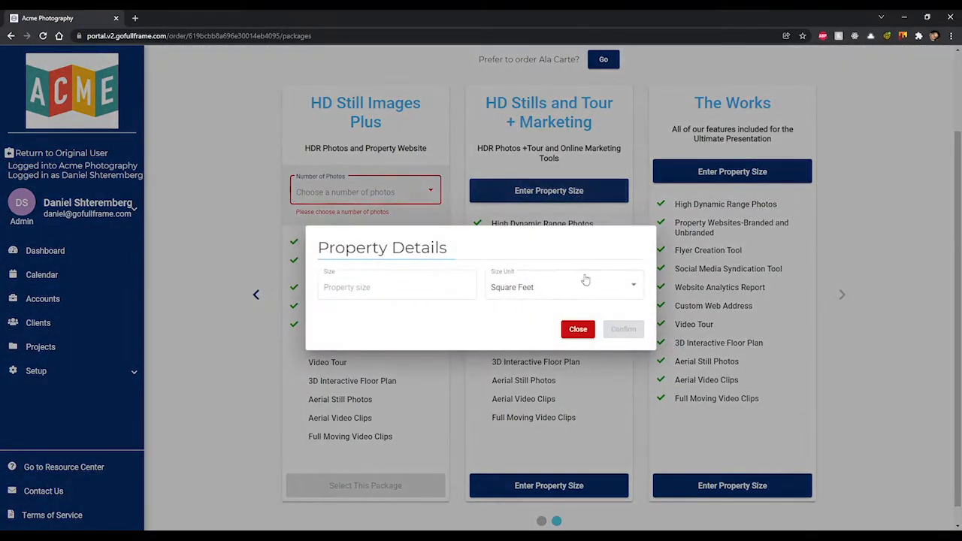
pyautogui.write('2000')
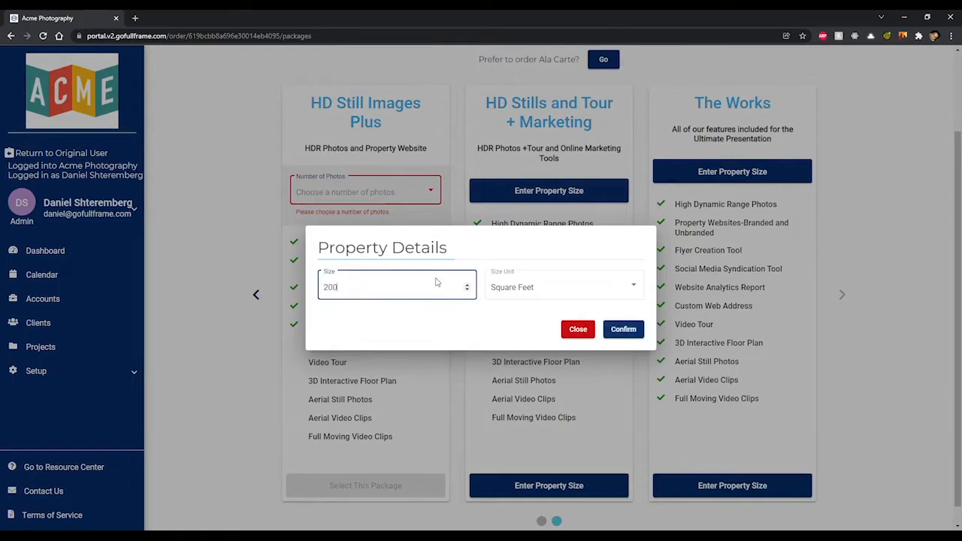
pyautogui.click(623, 331)
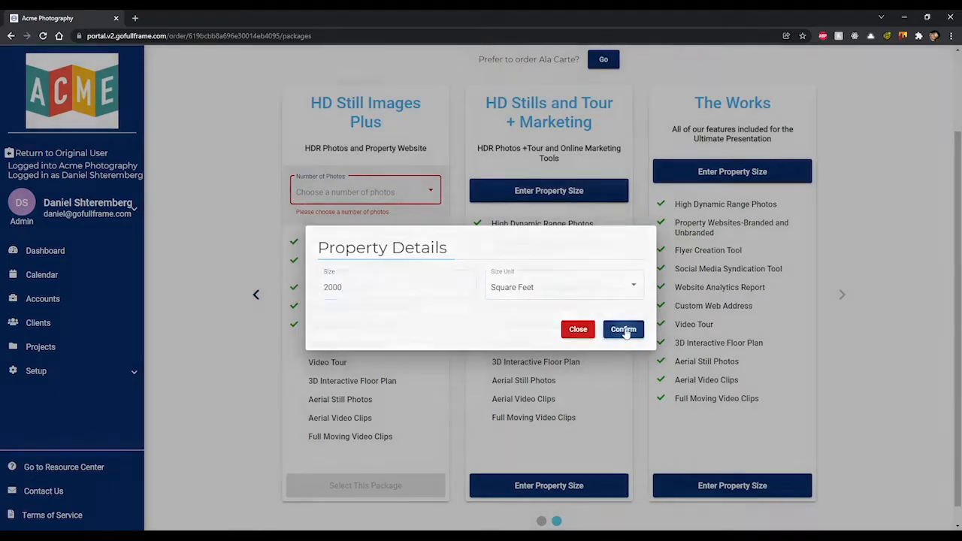
pyautogui.scroll(-2, 639, 310)
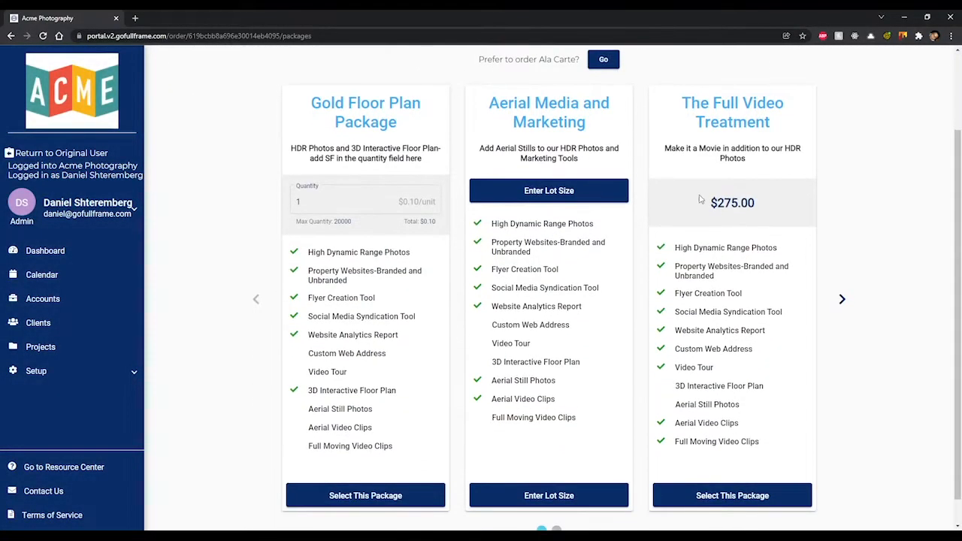
pyautogui.click(843, 299)
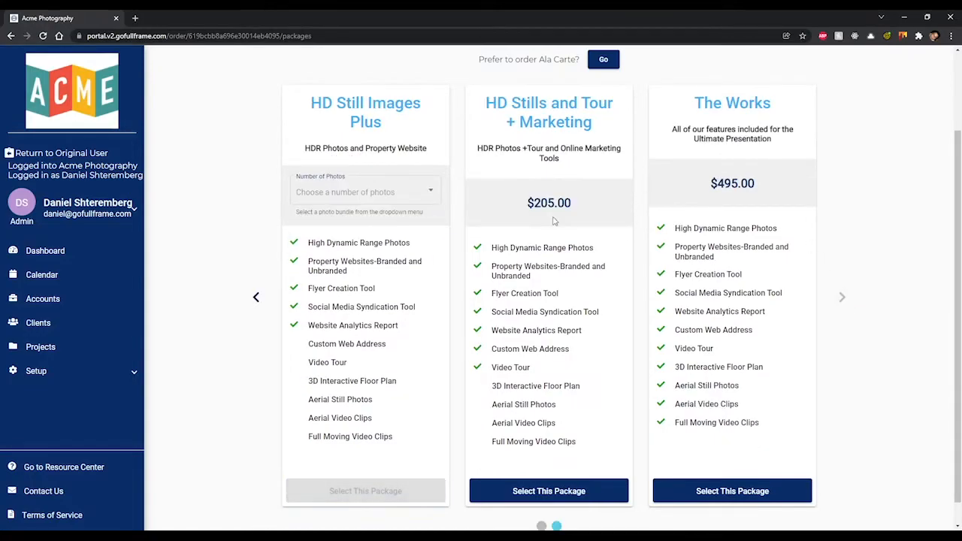
pyautogui.click(394, 197)
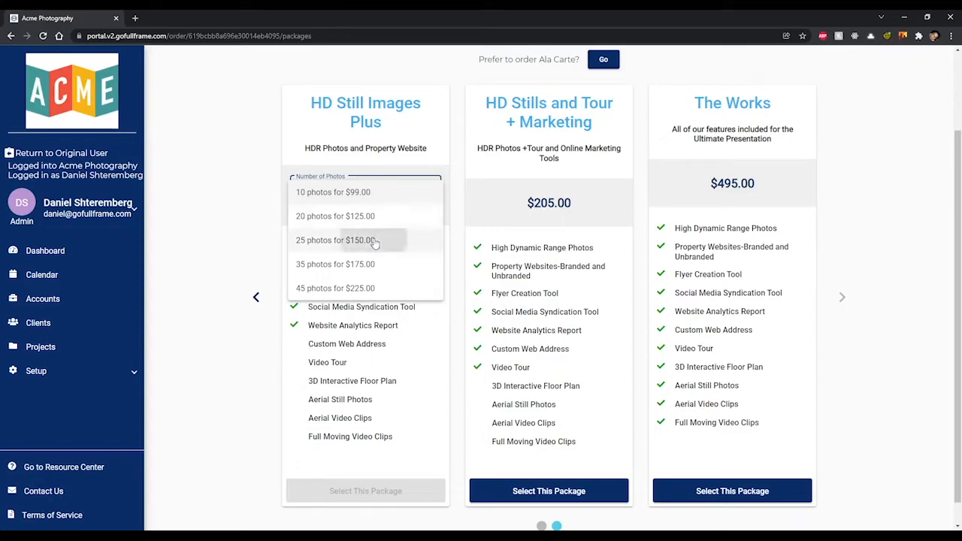
pyautogui.click(368, 241)
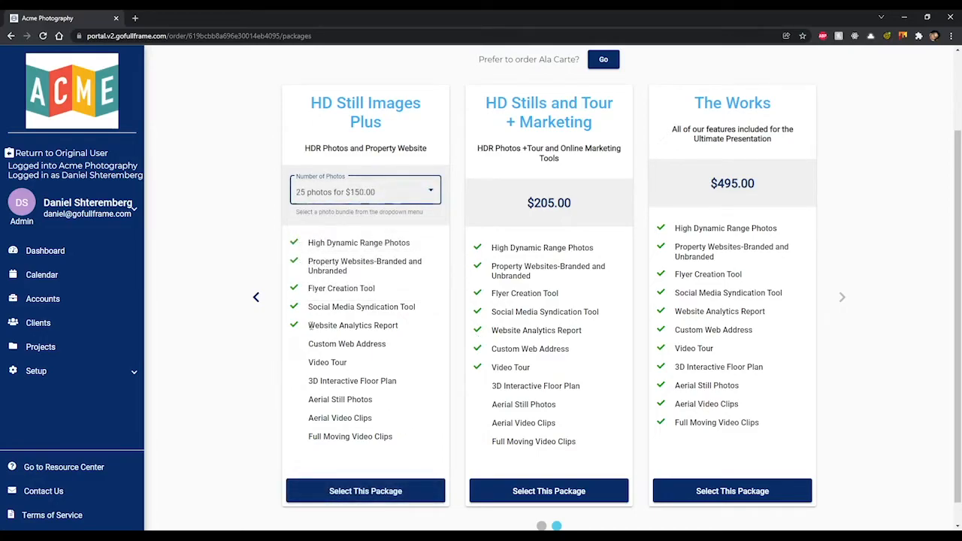
# Step: Pick HD Still Images Plus and add 3D Images at quantity 4, leaving Video Tour off
pyautogui.click(387, 492)
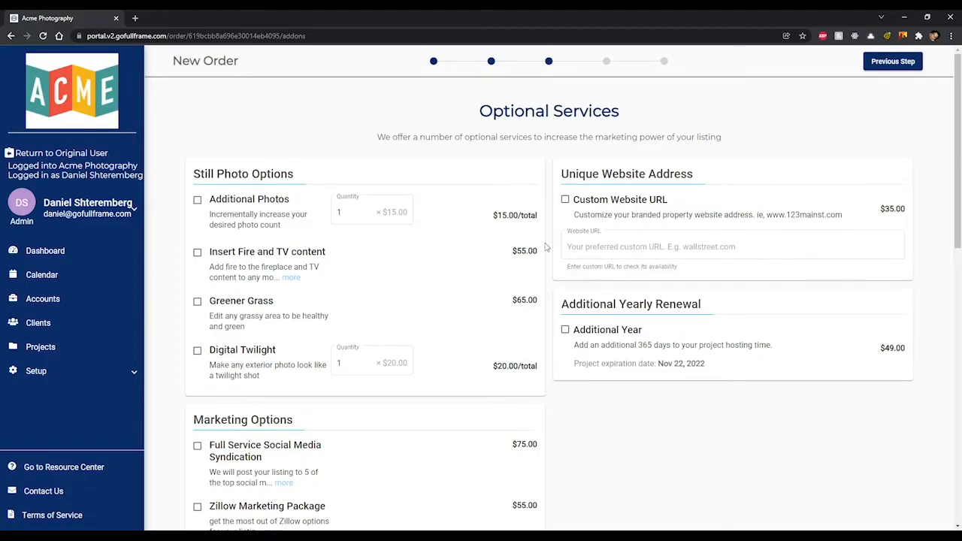
pyautogui.scroll(-10, 546, 247)
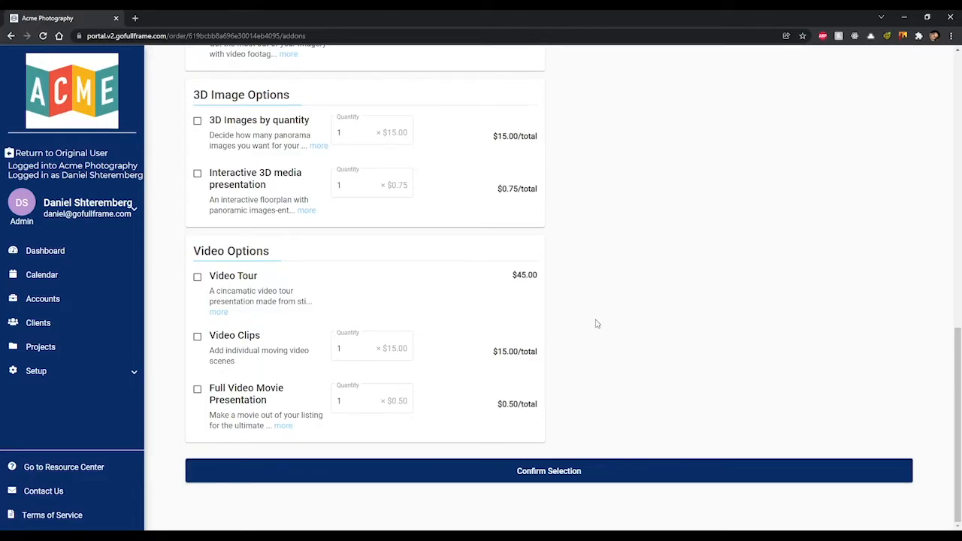
pyautogui.scroll(1, 597, 324)
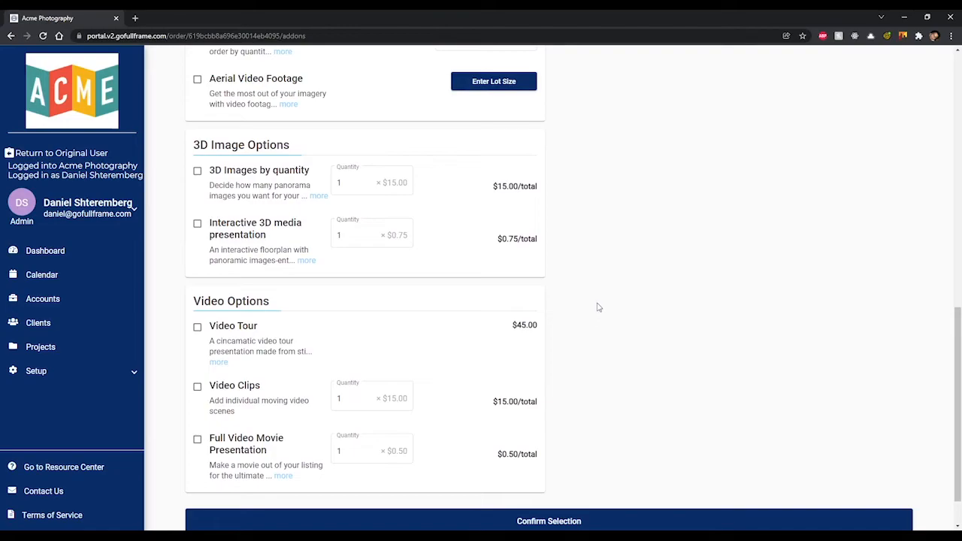
pyautogui.scroll(1, 598, 308)
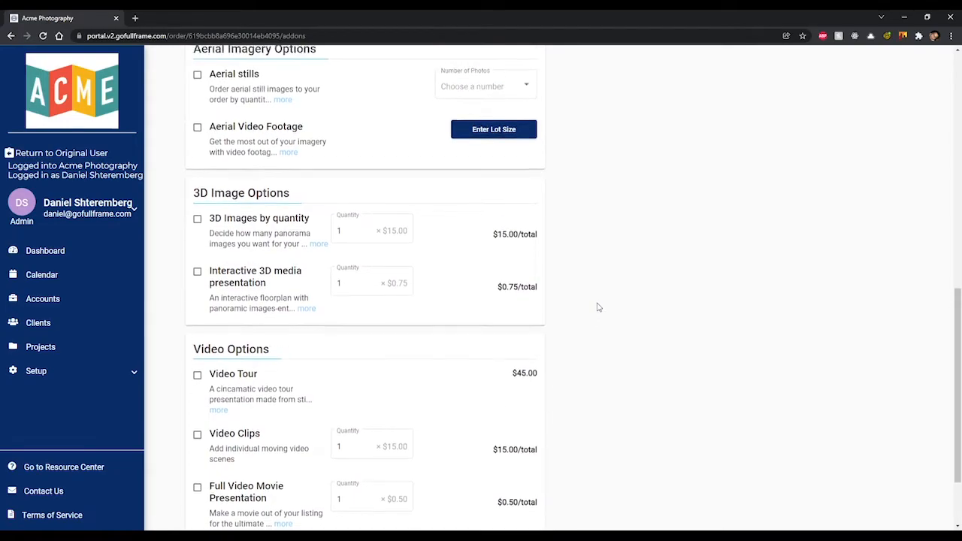
pyautogui.click(197, 377)
pyautogui.click(197, 377)
pyautogui.click(359, 233)
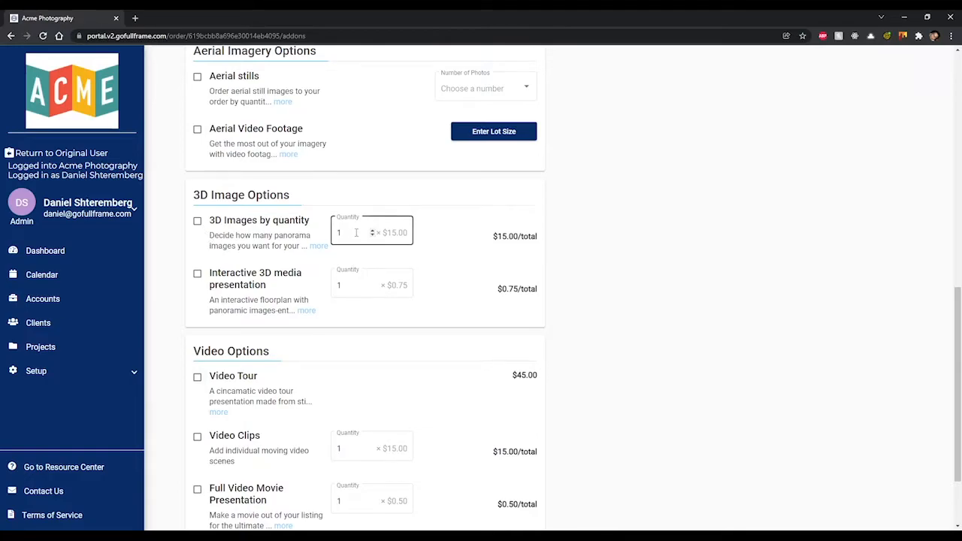
pyautogui.click(372, 230)
pyautogui.click(372, 230)
pyautogui.click(372, 230)
pyautogui.click(197, 221)
pyautogui.scroll(2, 315, 240)
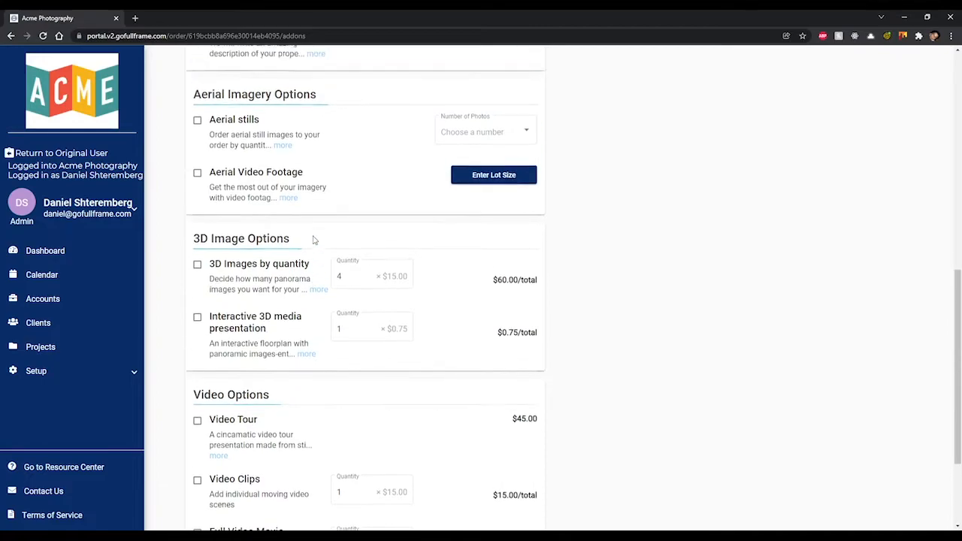
# Step: Choose 6 aerial stills photos for $99.00
pyautogui.click(474, 249)
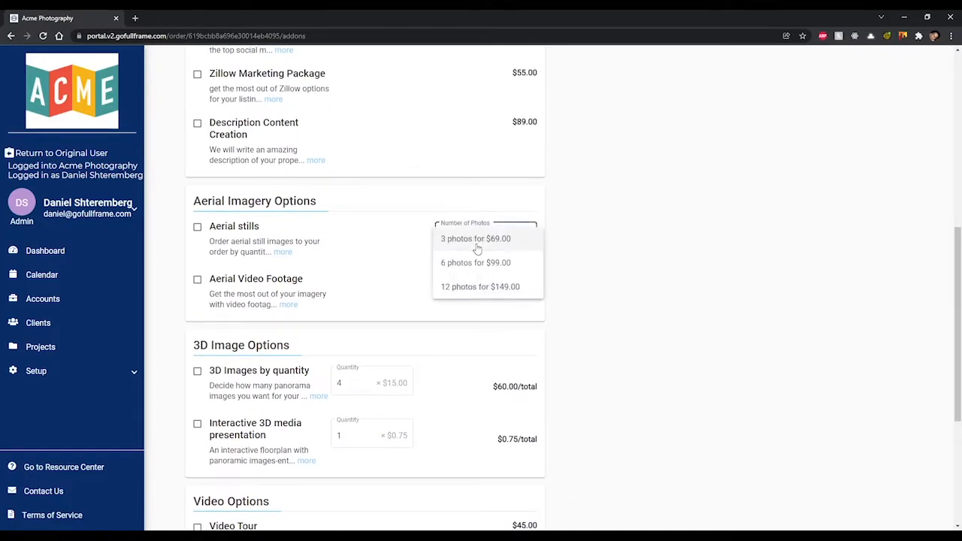
pyautogui.click(366, 271)
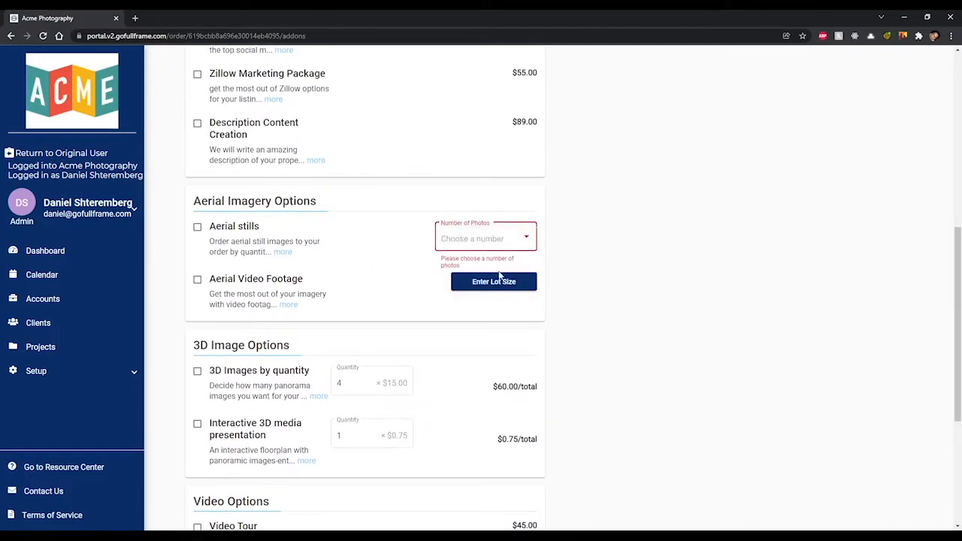
pyautogui.scroll(1, 589, 269)
pyautogui.scroll(5, 590, 270)
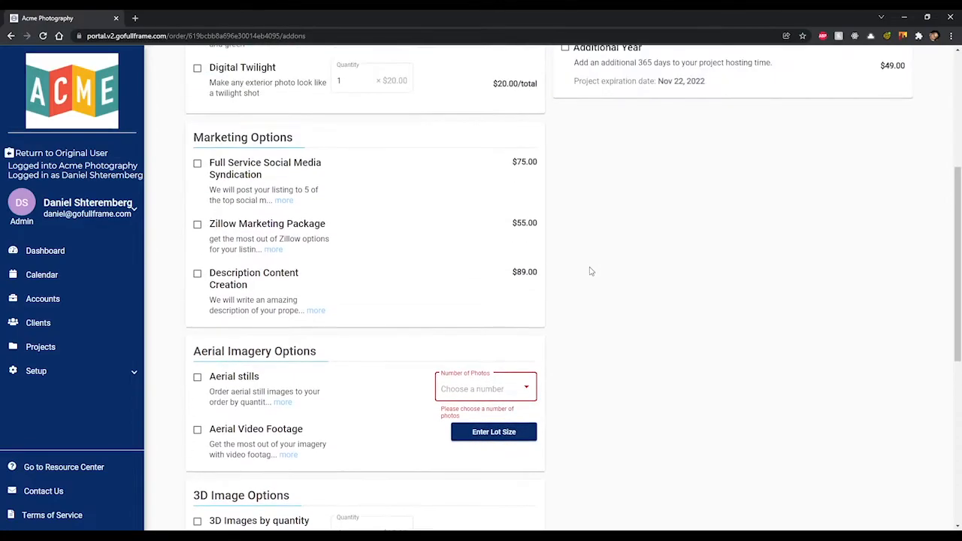
pyautogui.scroll(2, 592, 273)
pyautogui.scroll(-7, 591, 274)
pyautogui.scroll(-1, 591, 275)
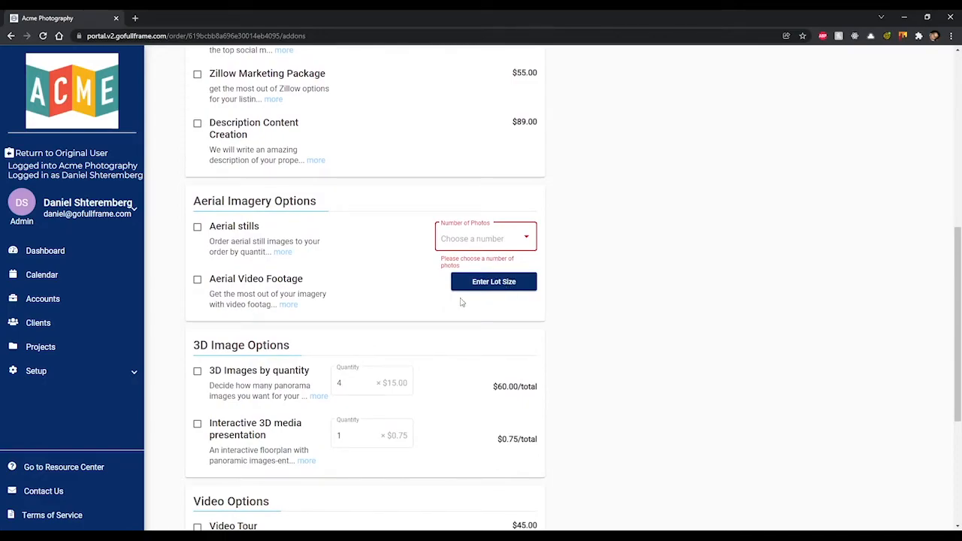
pyautogui.click(466, 242)
pyautogui.click(470, 258)
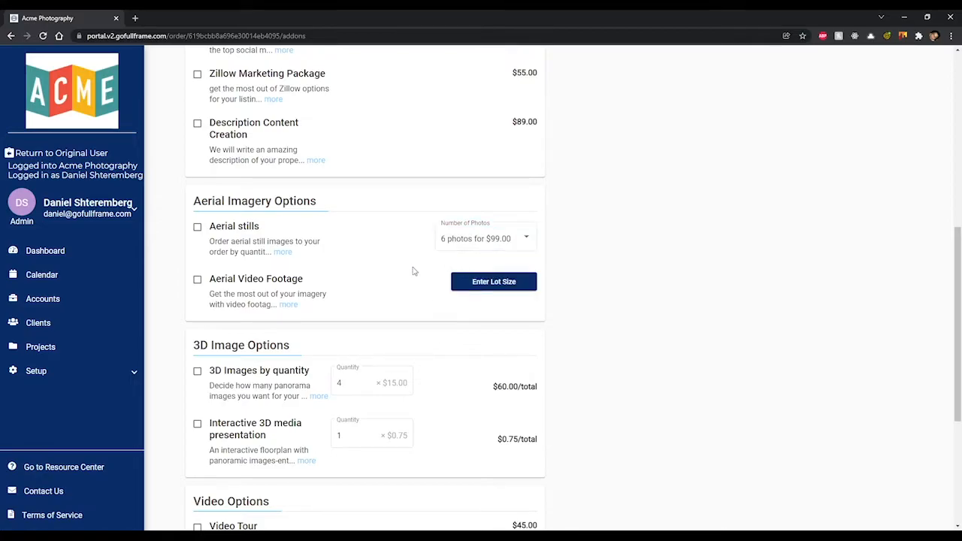
# Step: Enter a 2500 square-foot lot size for aerial video footage and confirm the selection
pyautogui.click(494, 283)
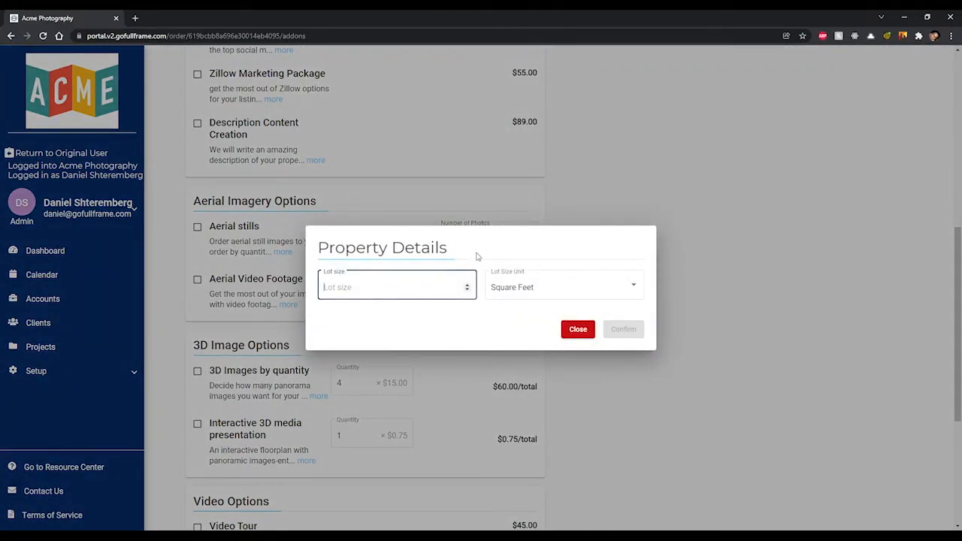
pyautogui.write('2500')
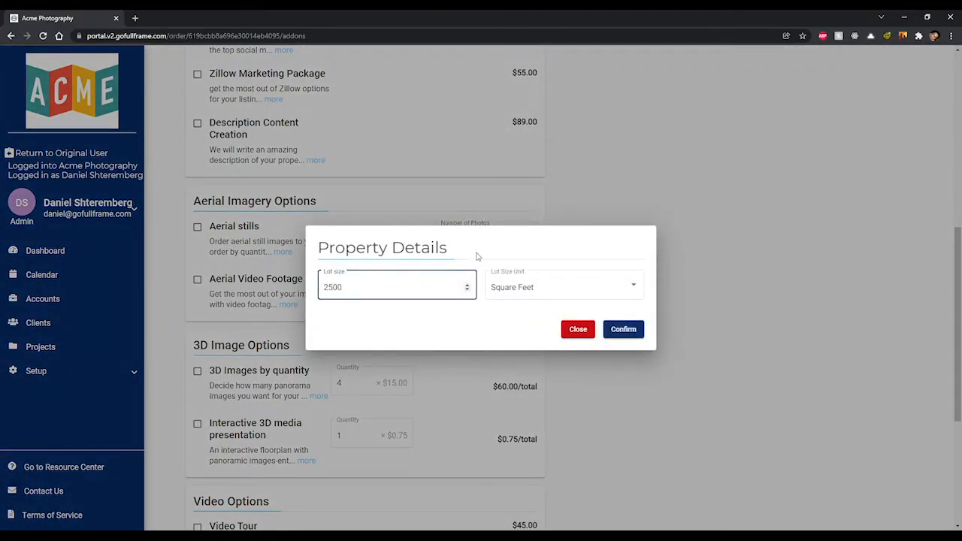
pyautogui.click(631, 329)
pyautogui.scroll(-6, 616, 325)
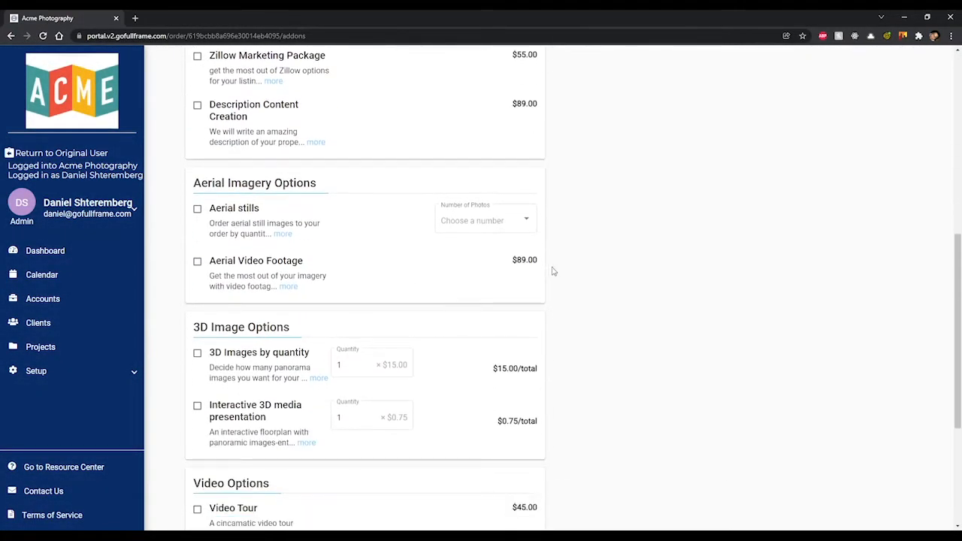
pyautogui.scroll(-3, 593, 287)
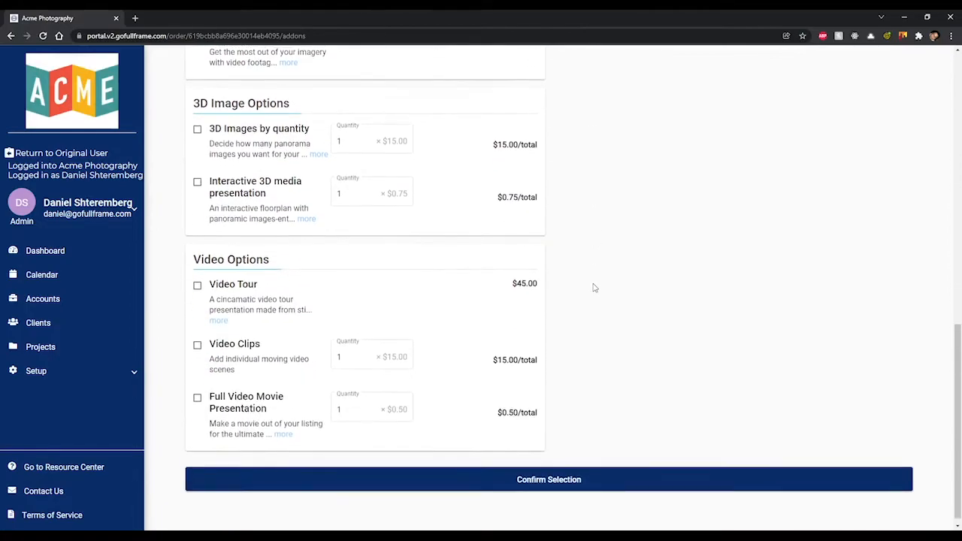
pyautogui.click(603, 471)
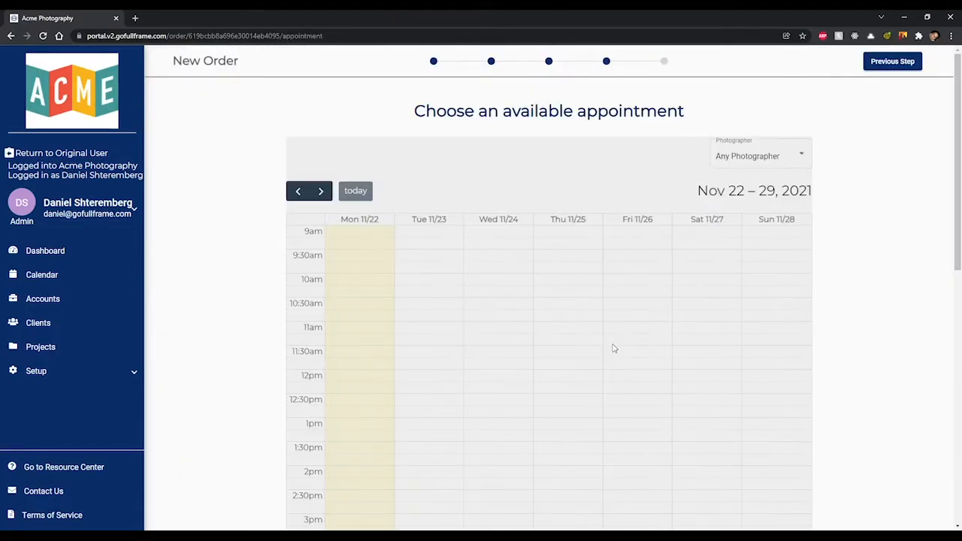
# Step: Book the Thursday 11/25 10:00 AM slot and submit to proceed to payment
pyautogui.scroll(-1, 631, 316)
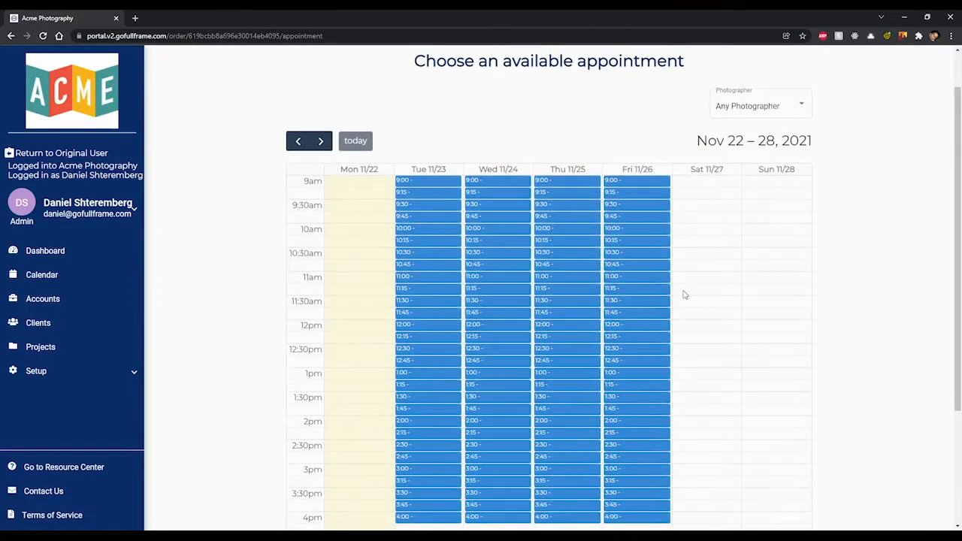
pyautogui.scroll(-1, 679, 296)
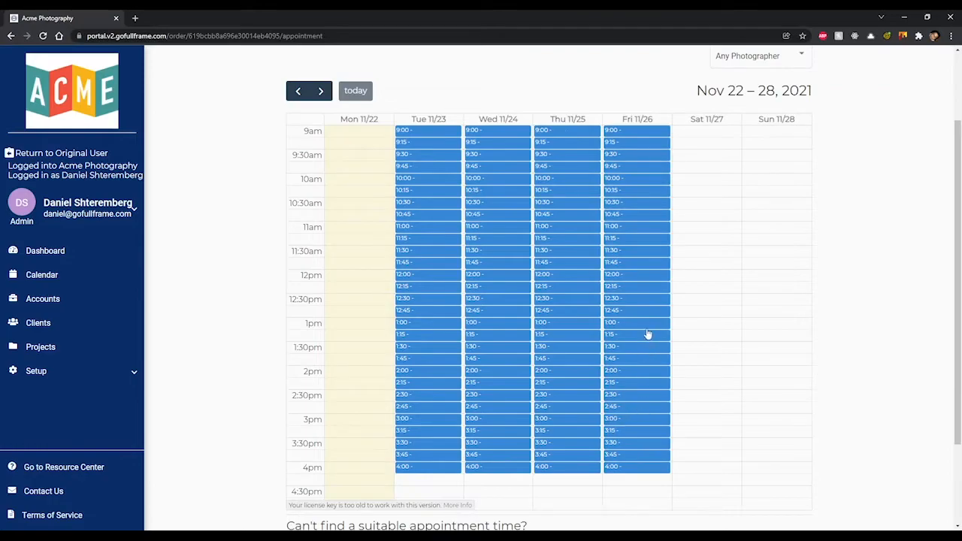
pyautogui.click(320, 91)
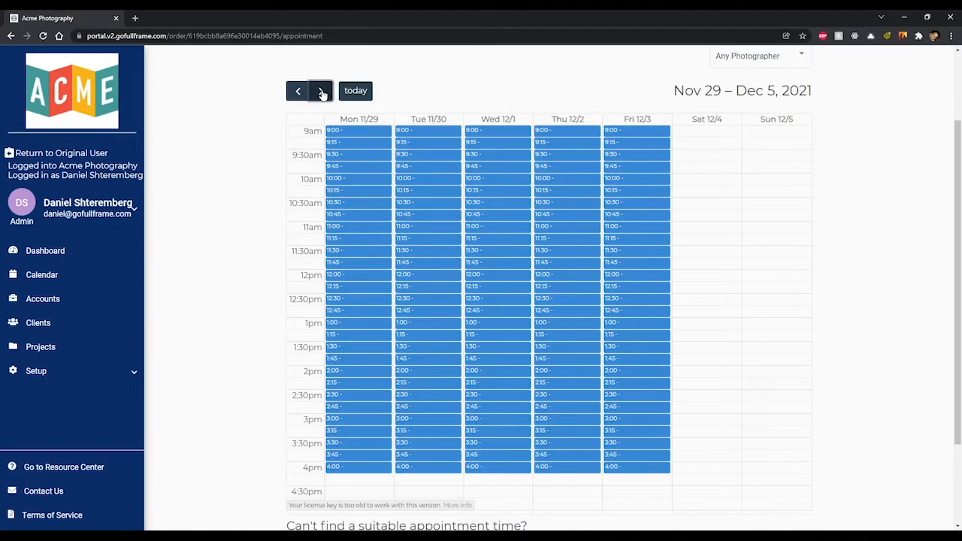
pyautogui.click(320, 91)
pyautogui.click(355, 91)
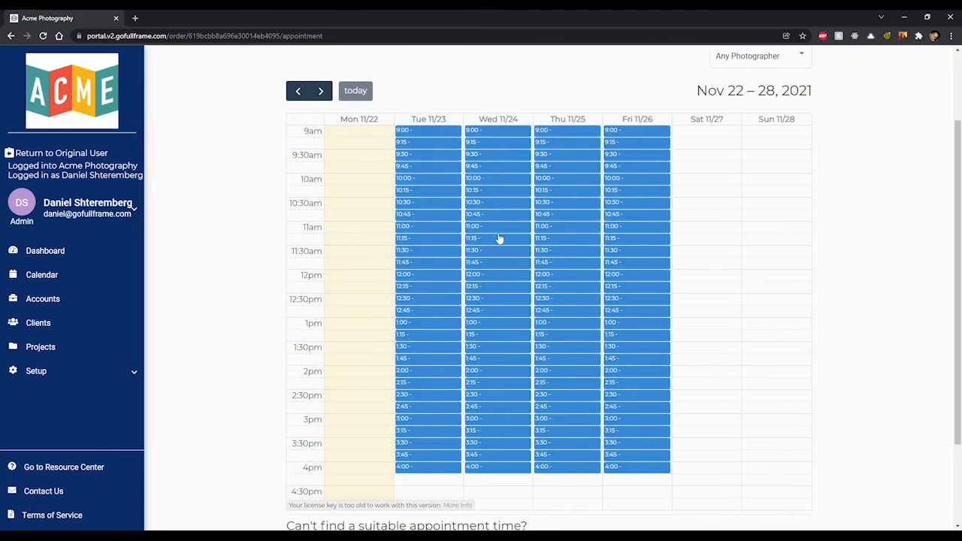
pyautogui.click(558, 184)
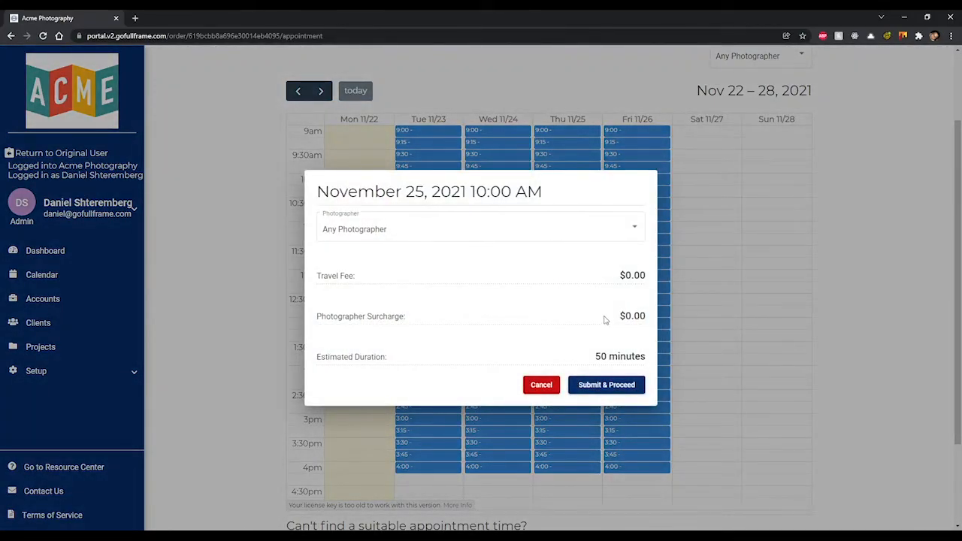
pyautogui.click(606, 388)
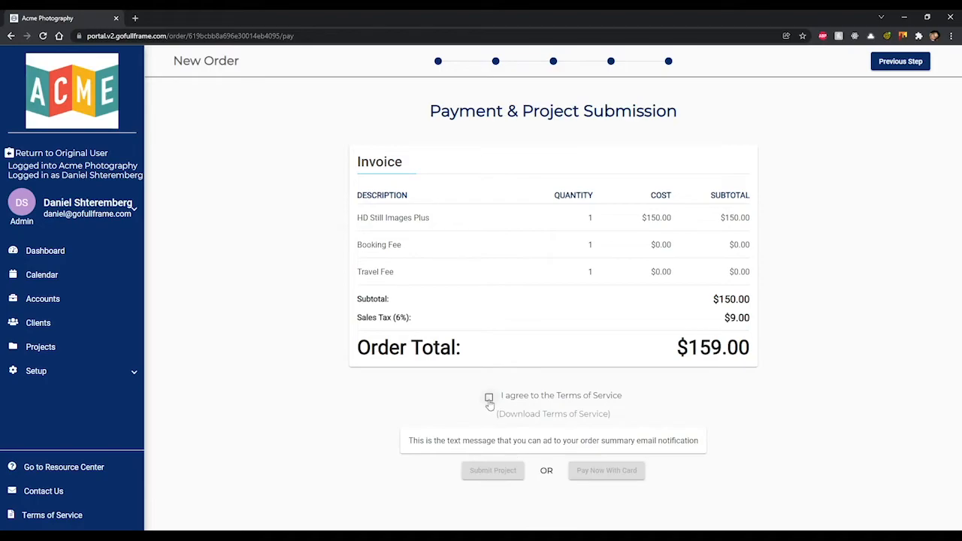
# Step: Accept the Terms of Service and submit the $159.00 order, choosing to pay the balance later by invoice
pyautogui.click(489, 401)
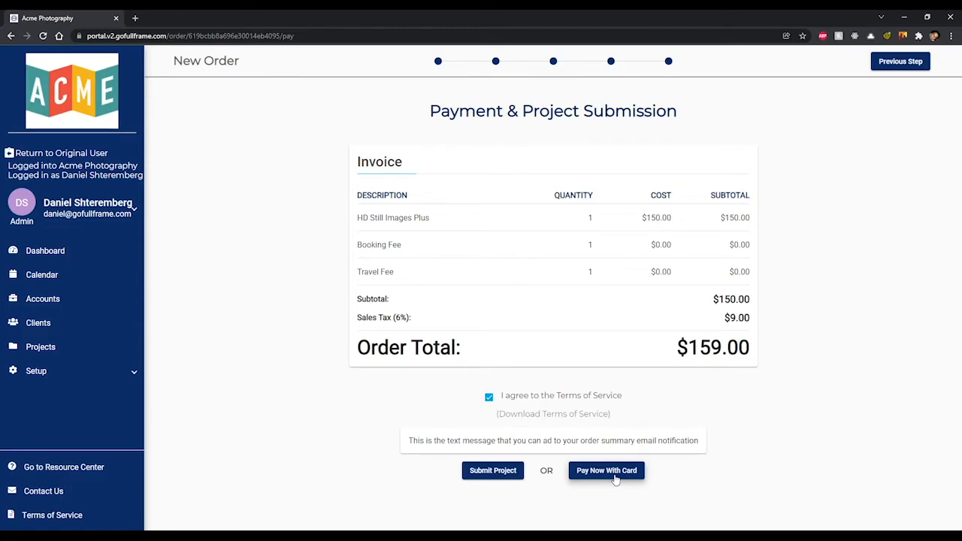
pyautogui.click(614, 477)
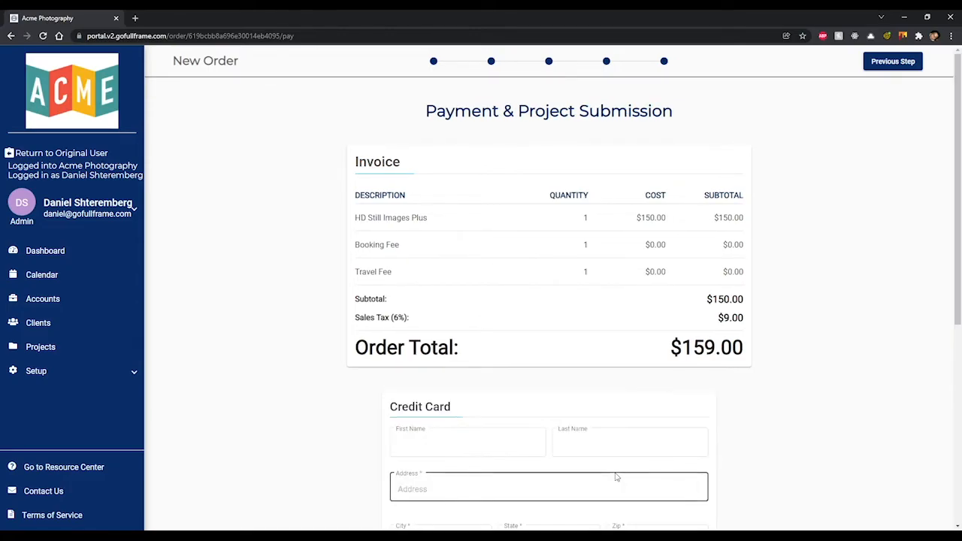
pyautogui.scroll(-4, 643, 412)
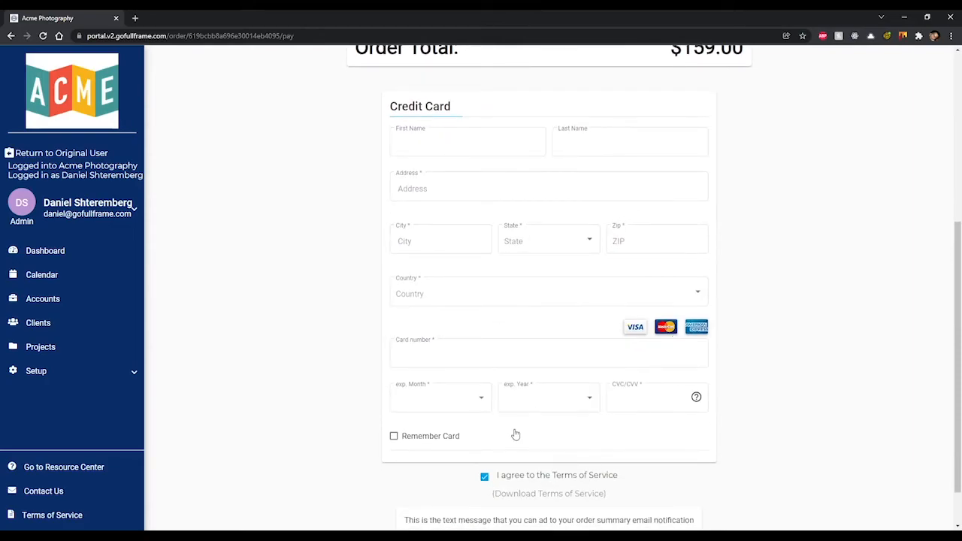
pyautogui.scroll(-1, 514, 430)
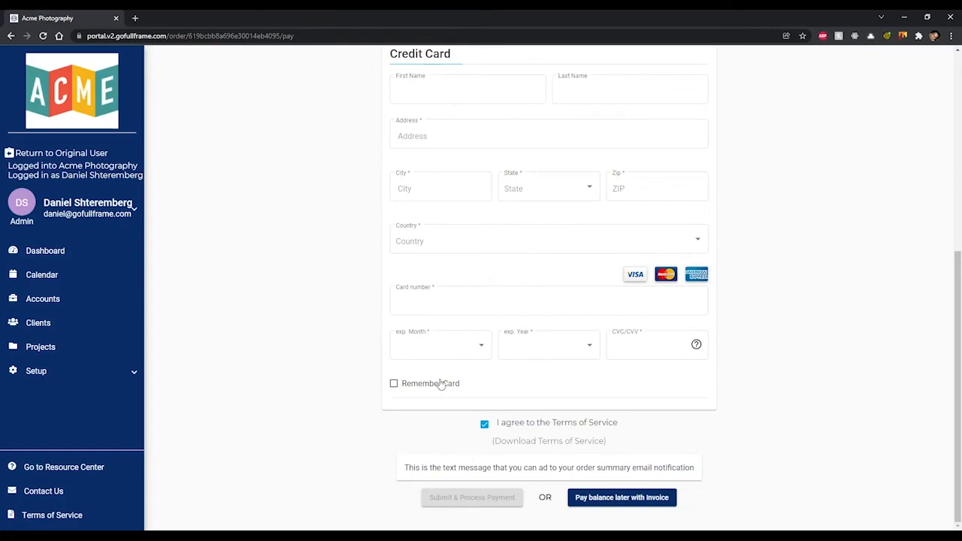
pyautogui.click(653, 498)
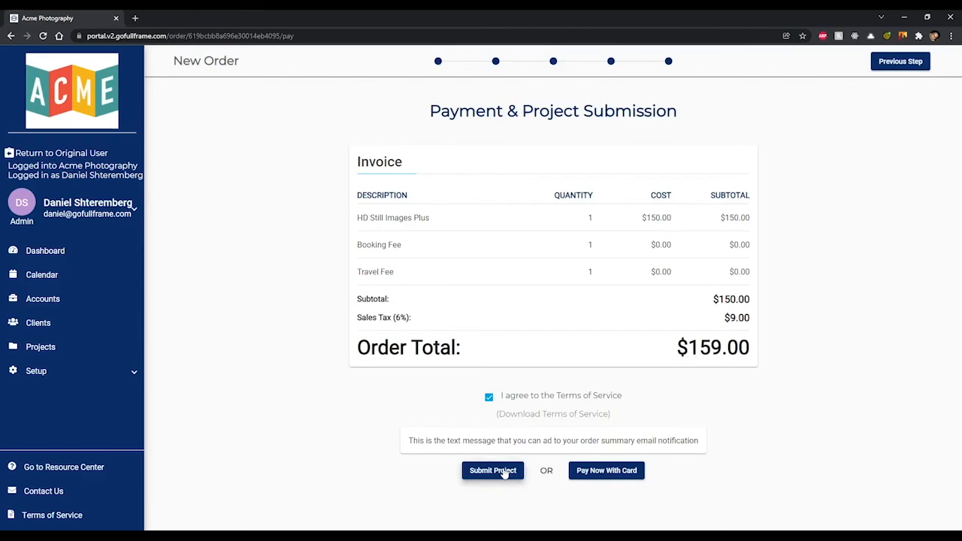
pyautogui.click(502, 472)
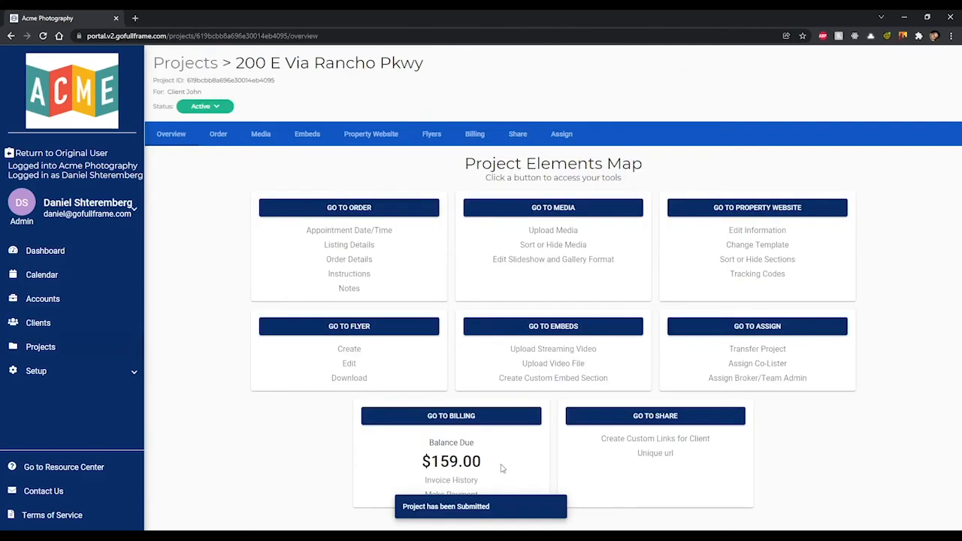